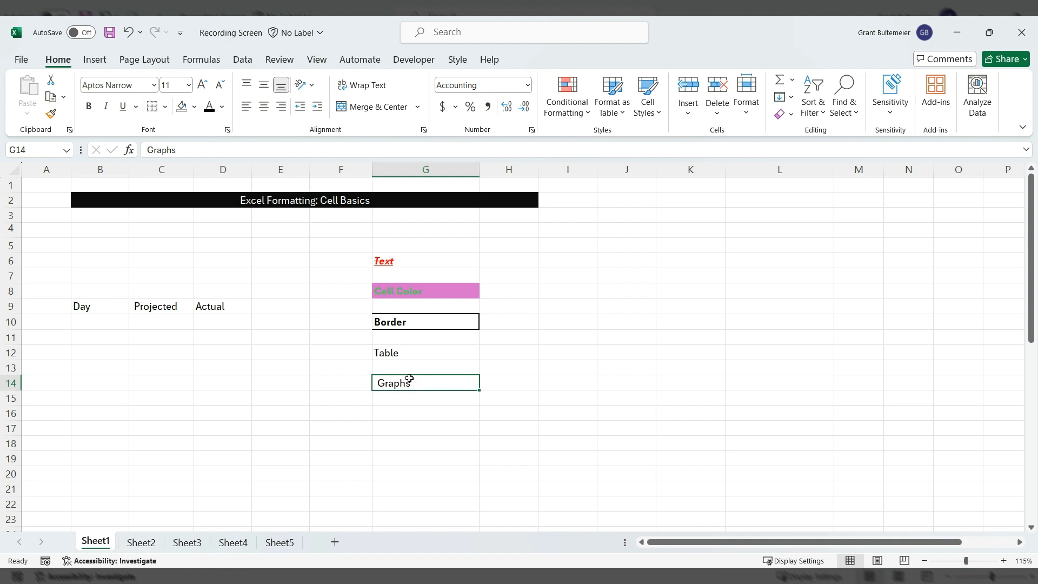
# - Check the Text sample's formatting in G6, then give empty cell E6 a red font colour
pyautogui.click(406, 260)
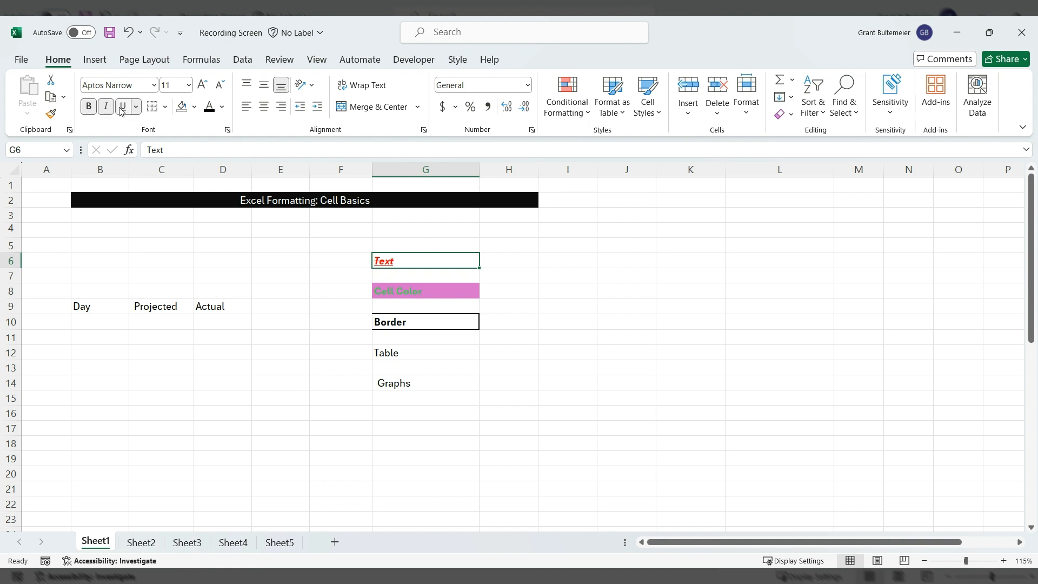
pyautogui.click(289, 259)
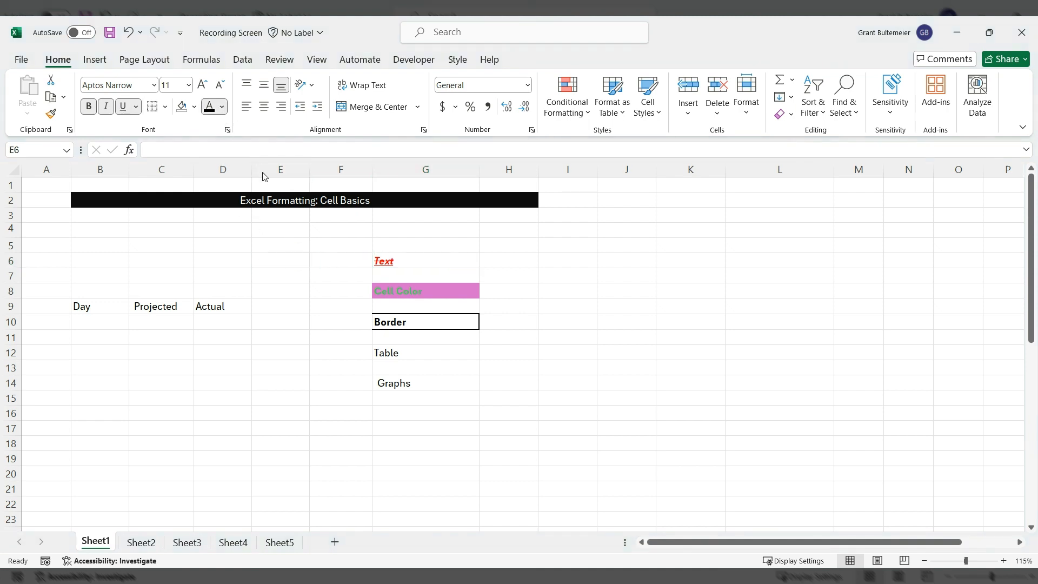
pyautogui.click(217, 254)
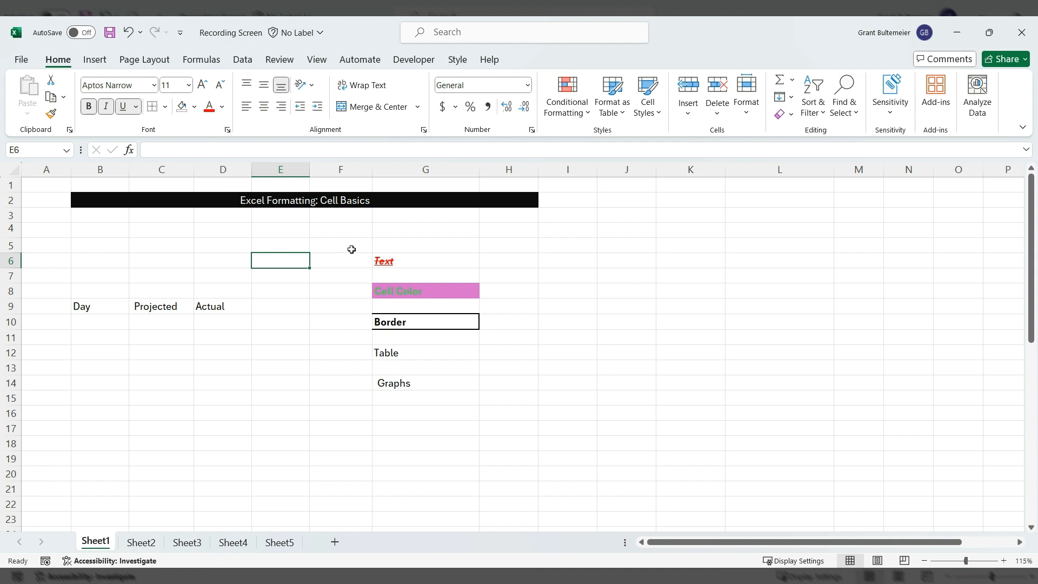
pyautogui.write('Text')
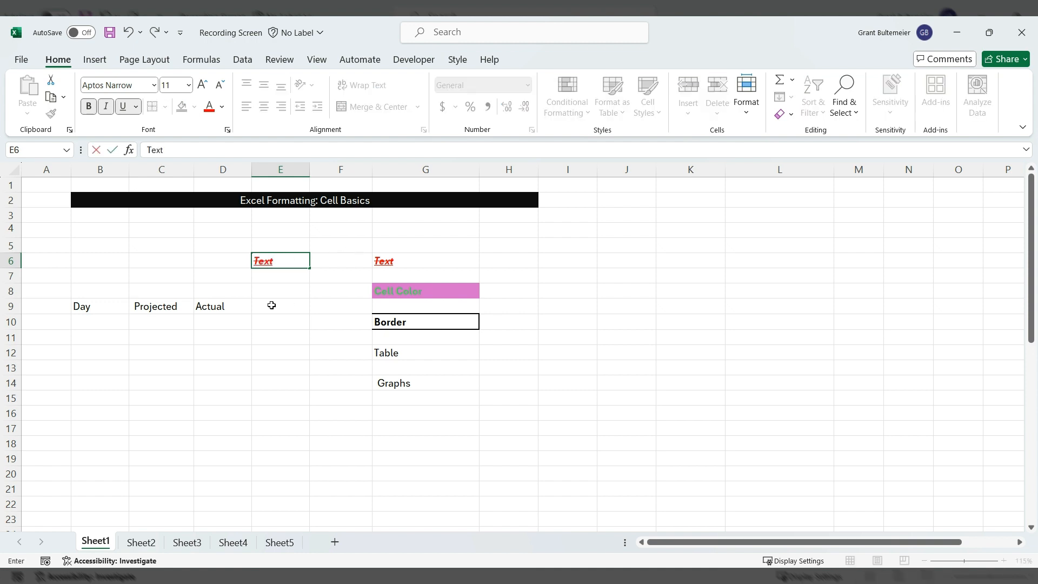
pyautogui.click(289, 295)
pyautogui.click(287, 256)
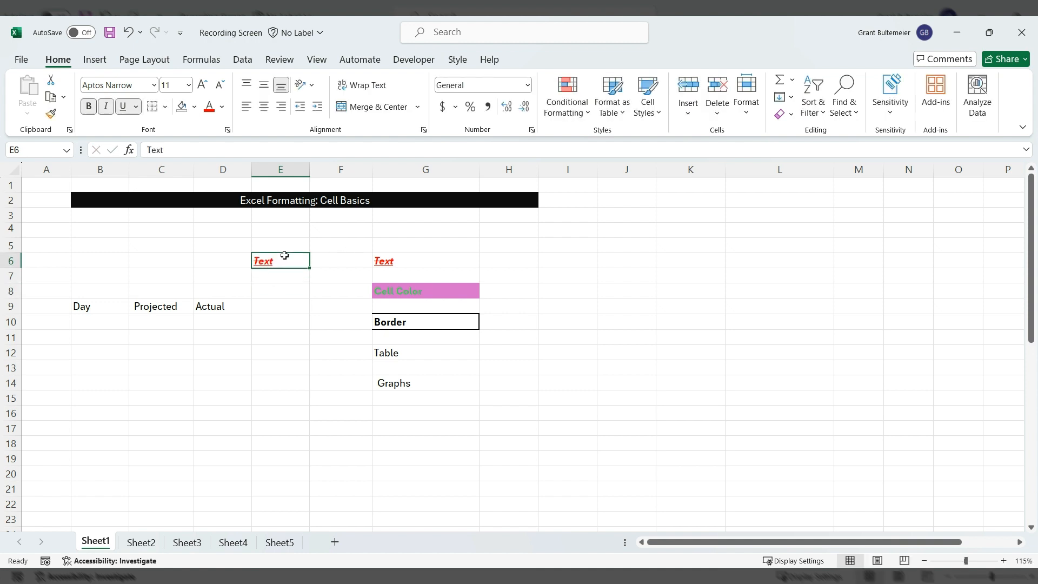
pyautogui.press('Delete')
pyautogui.press('Down')
pyautogui.press('Down')
pyautogui.press('Down')
pyautogui.click(281, 230)
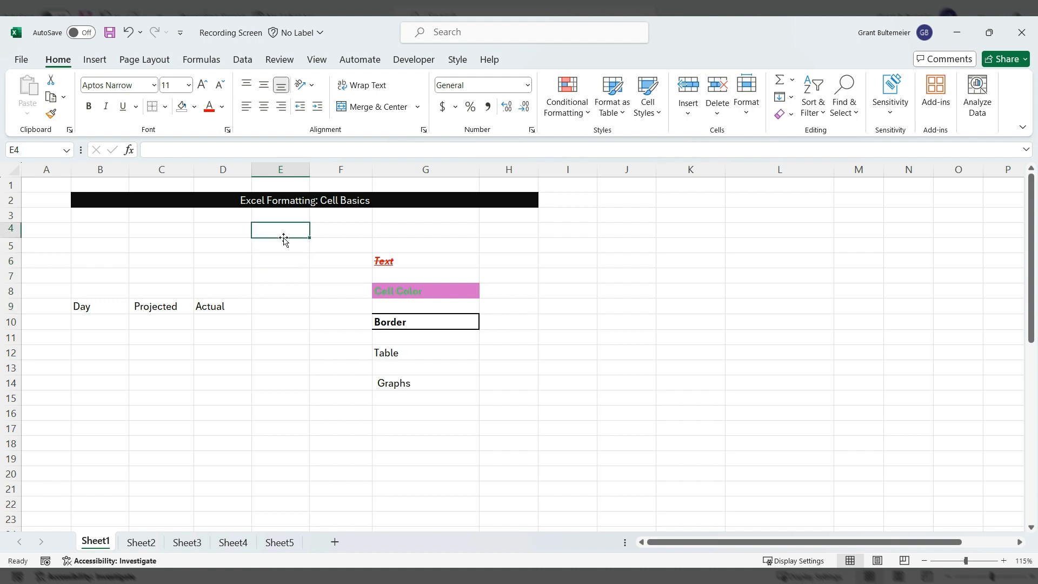
pyautogui.write('Text')
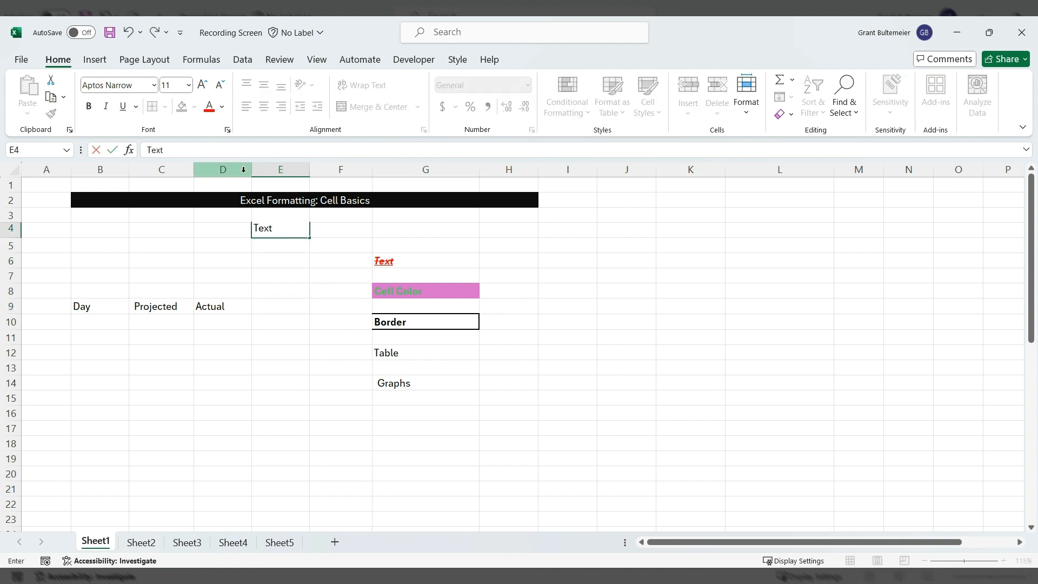
pyautogui.click(287, 276)
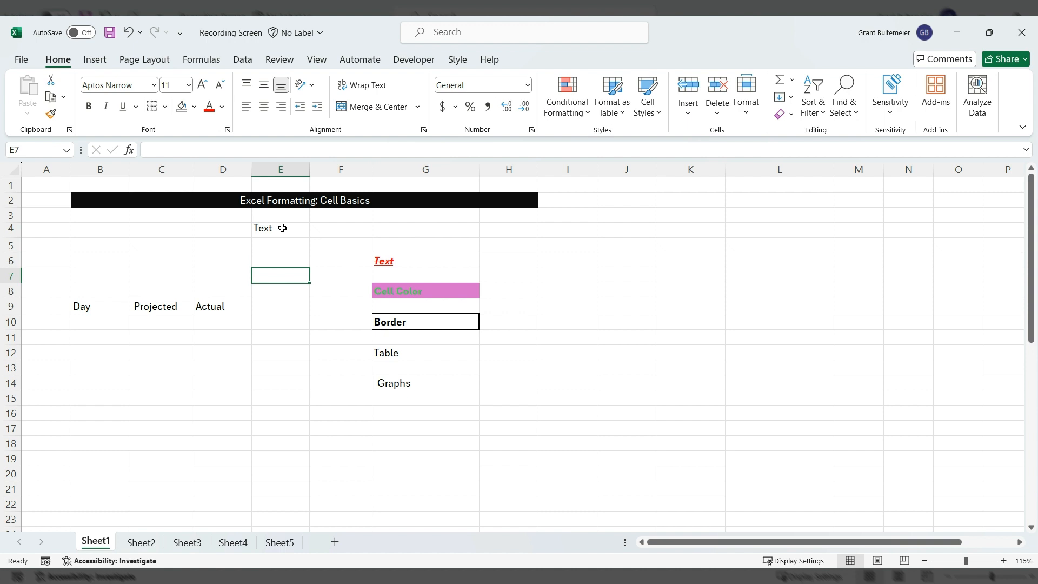
pyautogui.click(282, 227)
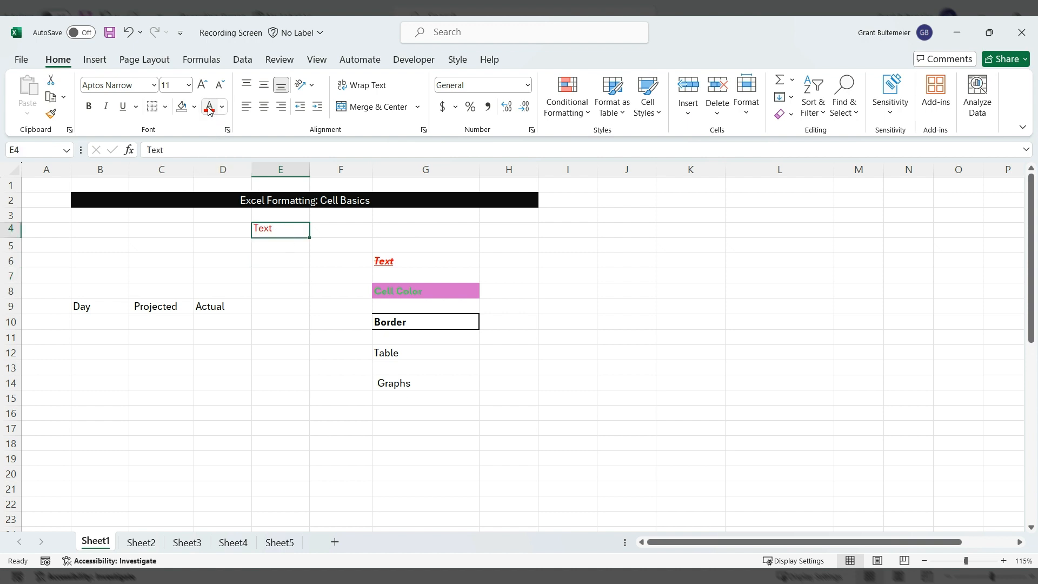
pyautogui.click(275, 244)
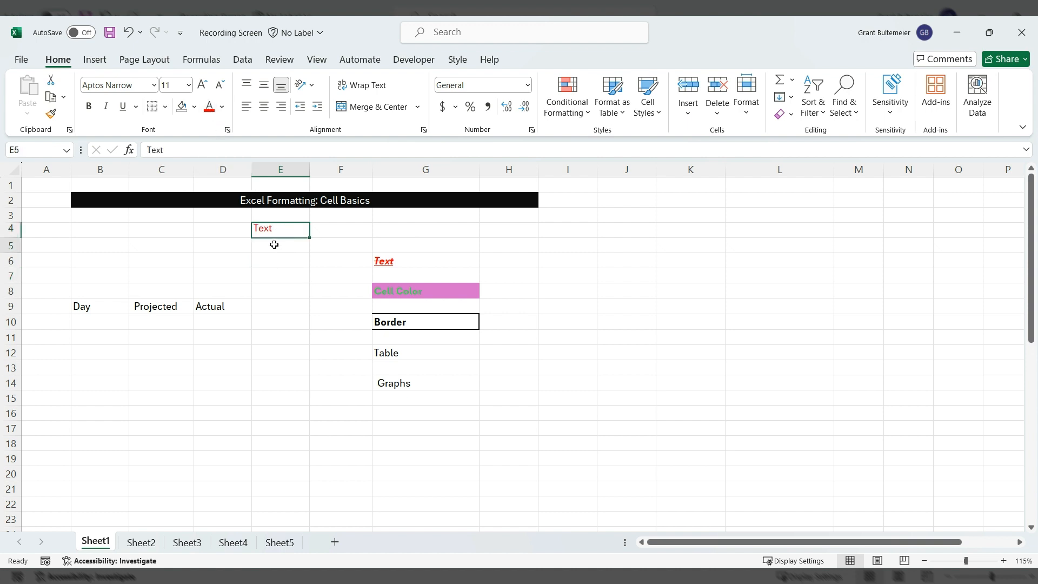
pyautogui.click(278, 230)
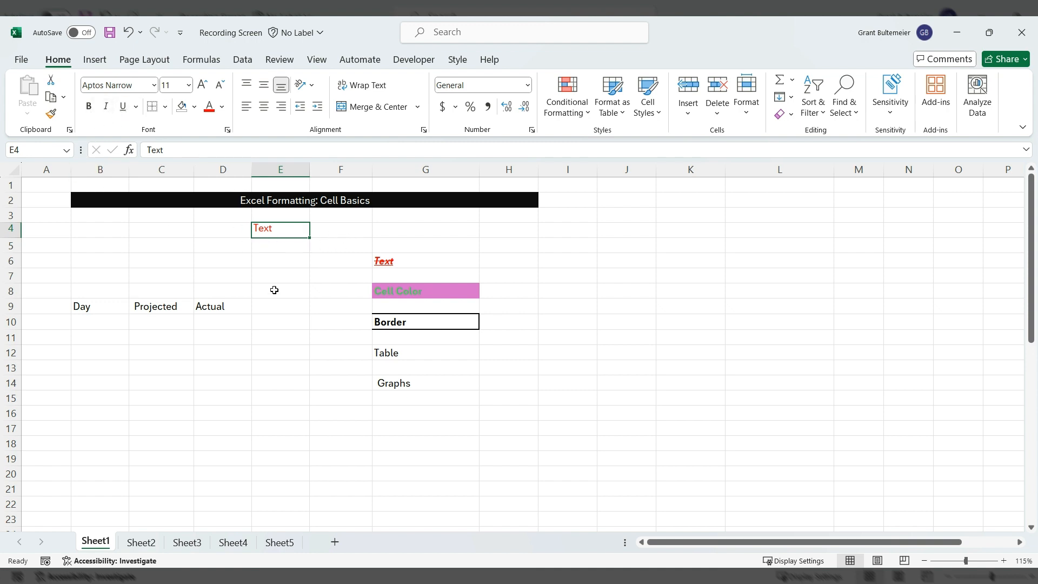
pyautogui.hotkey('ctrl', 'b')
pyautogui.hotkey('ctrl', 'i')
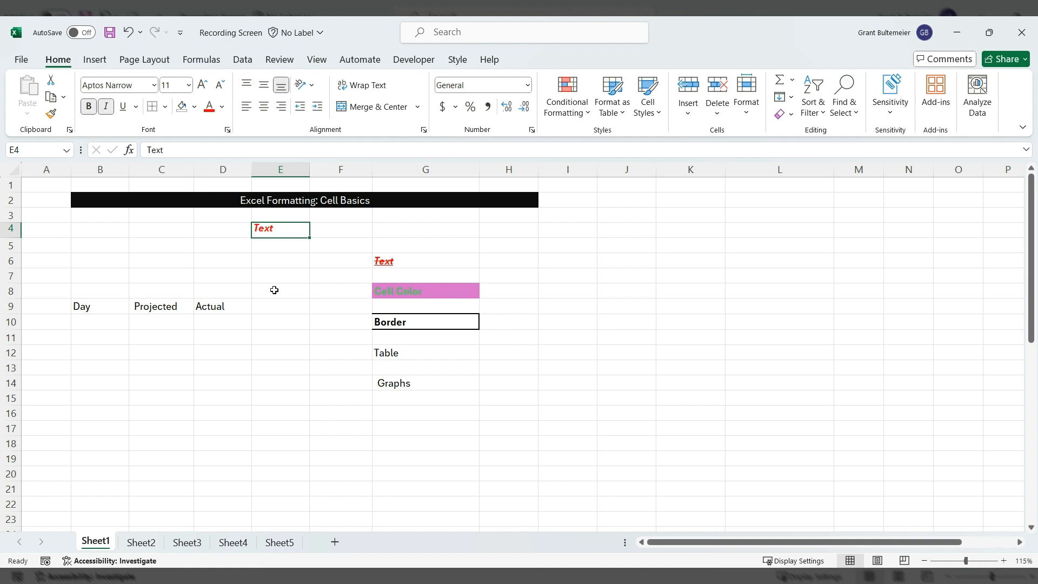
pyautogui.hotkey('ctrl', 'u')
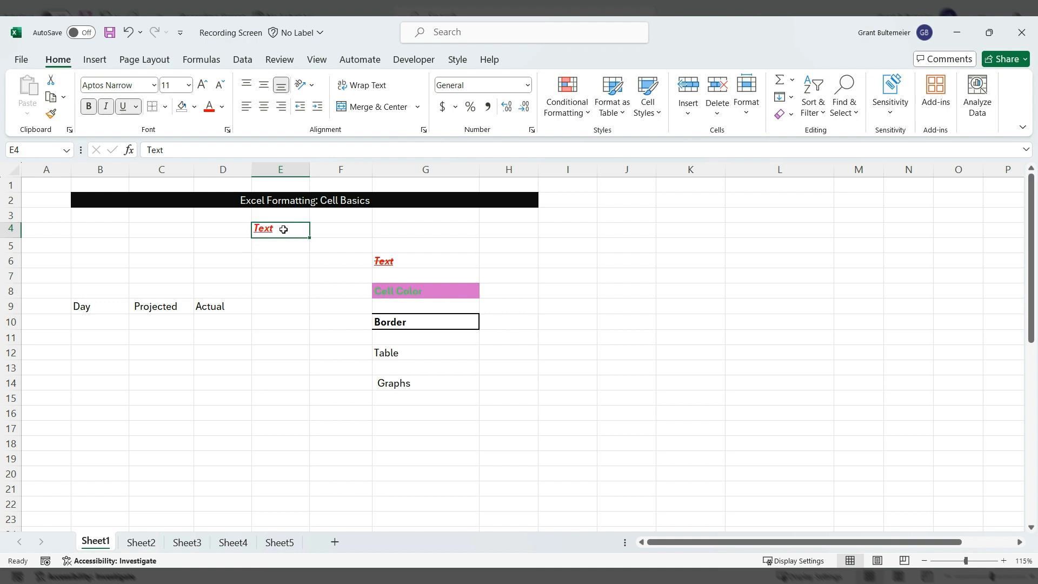
pyautogui.click(123, 108)
pyautogui.click(105, 108)
pyautogui.click(89, 106)
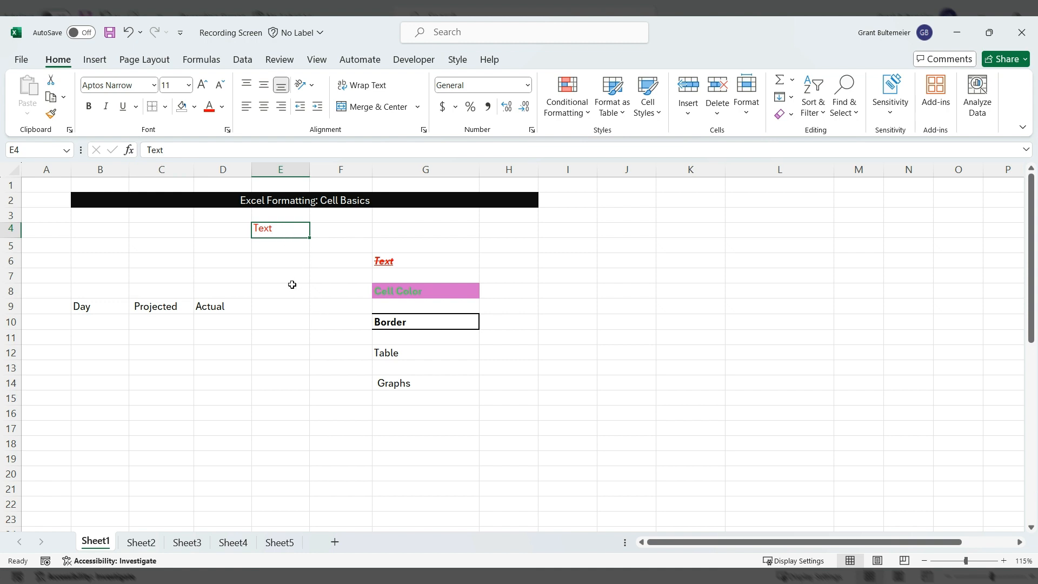
pyautogui.click(227, 130)
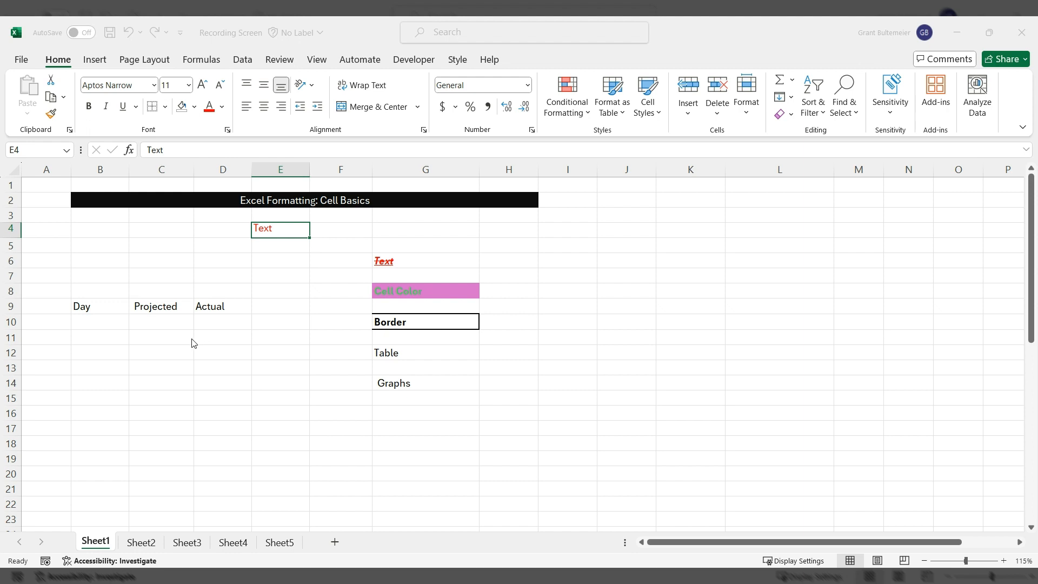
pyautogui.click(434, 480)
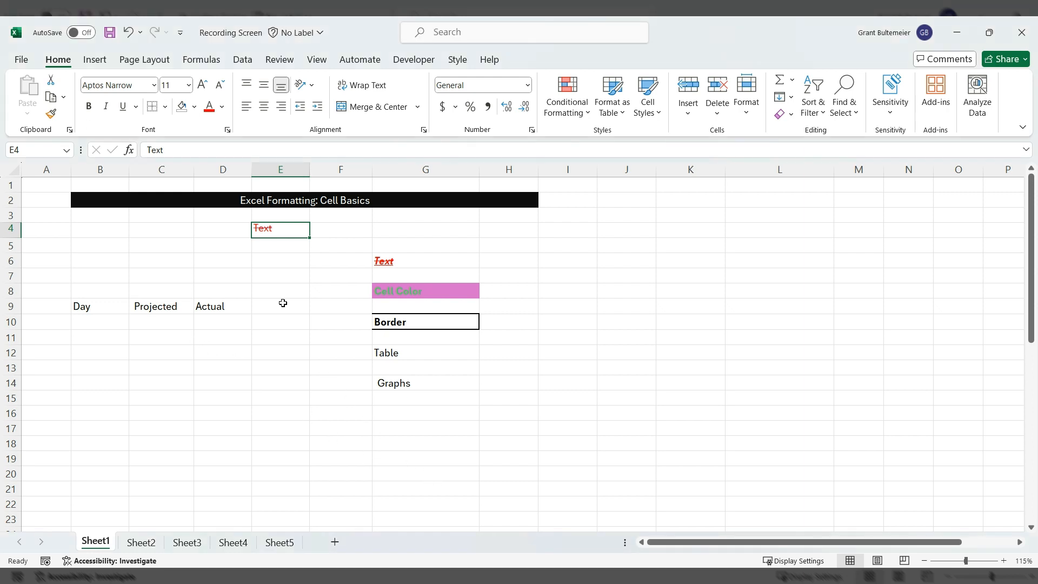
pyautogui.click(90, 109)
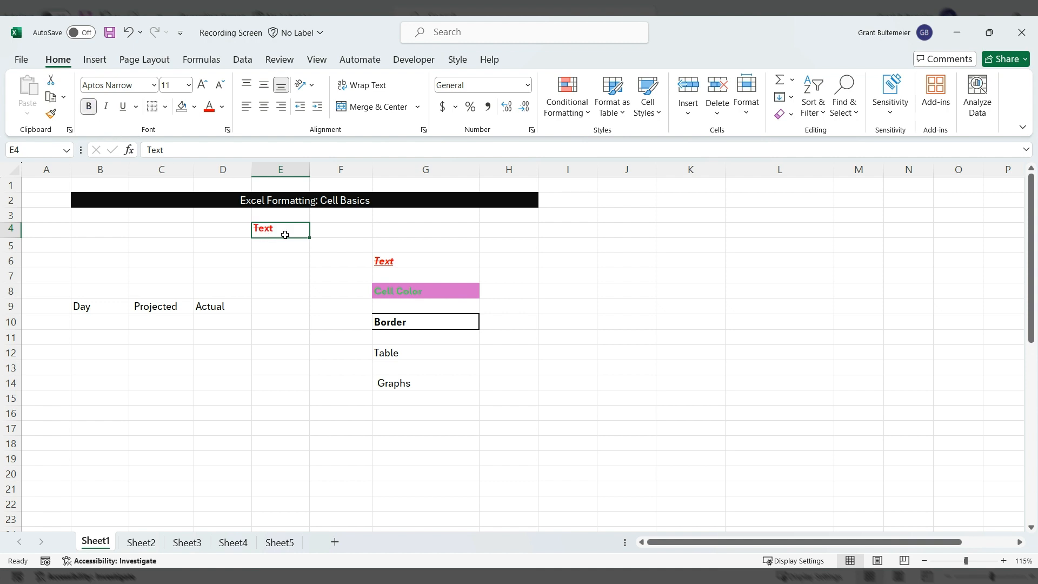
pyautogui.click(88, 108)
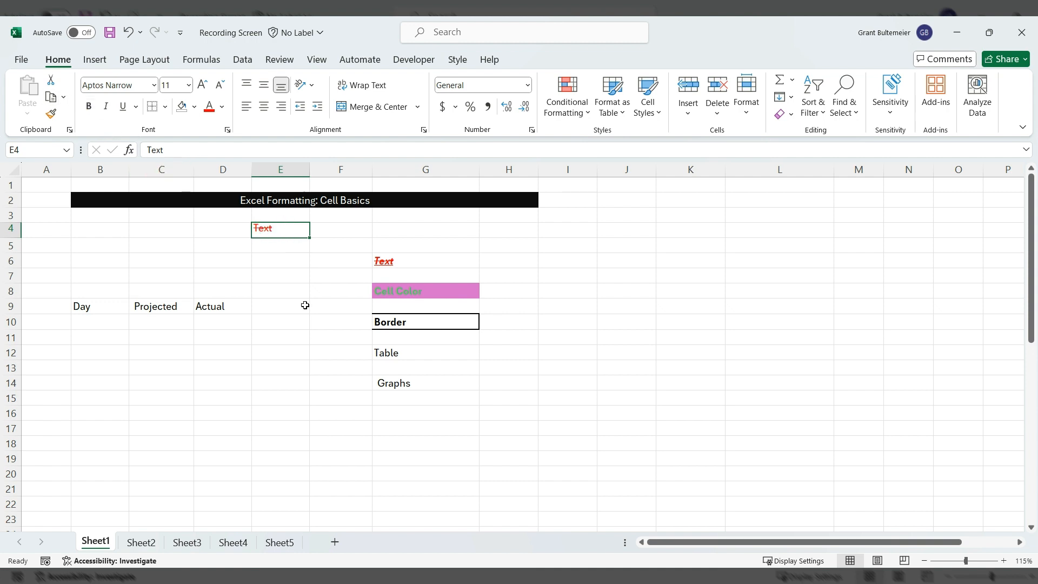
pyautogui.click(122, 107)
pyautogui.click(122, 107)
pyautogui.press('Delete')
pyautogui.click(294, 352)
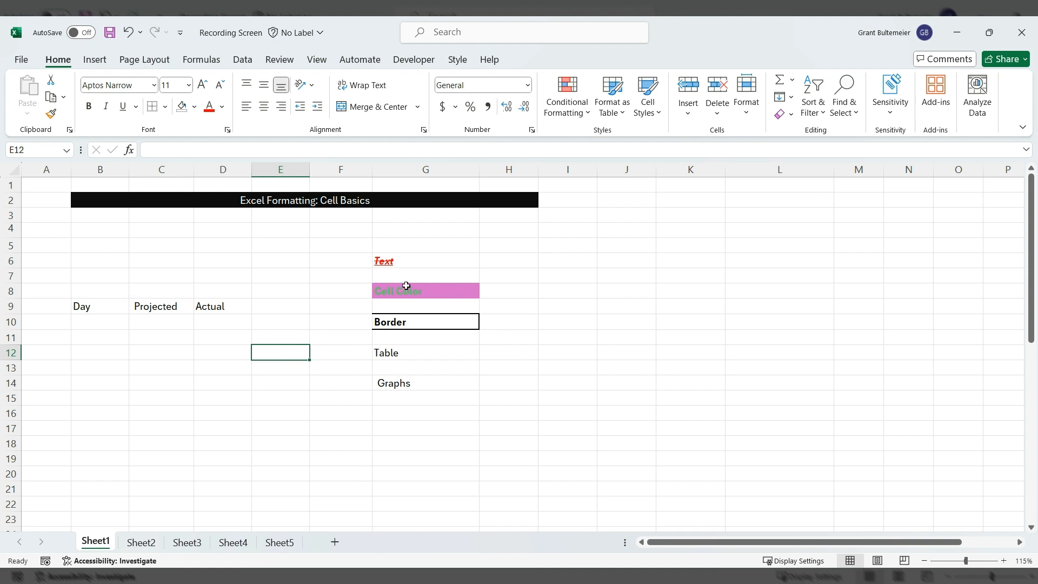
pyautogui.click(439, 290)
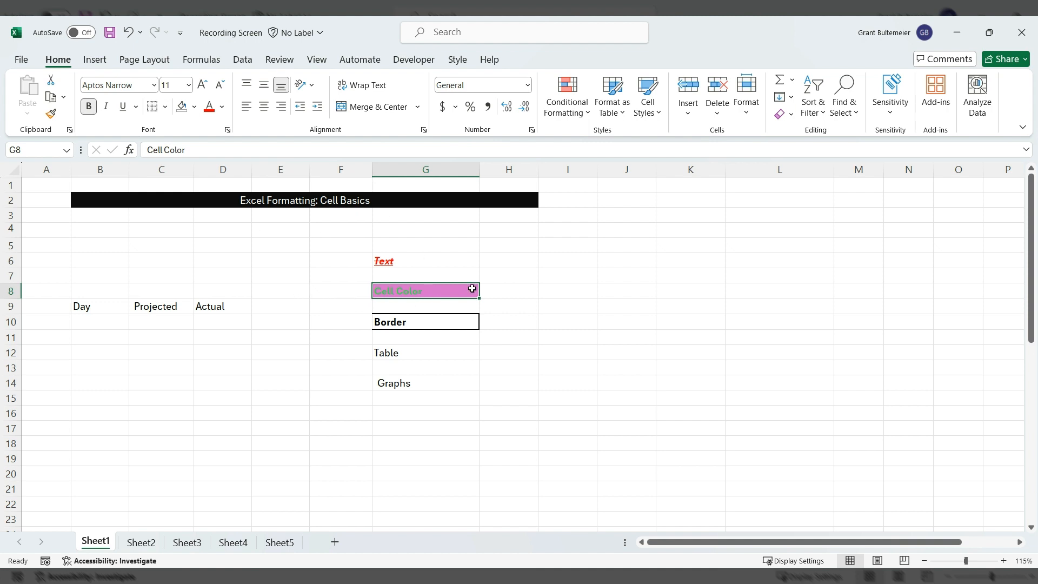
pyautogui.click(225, 263)
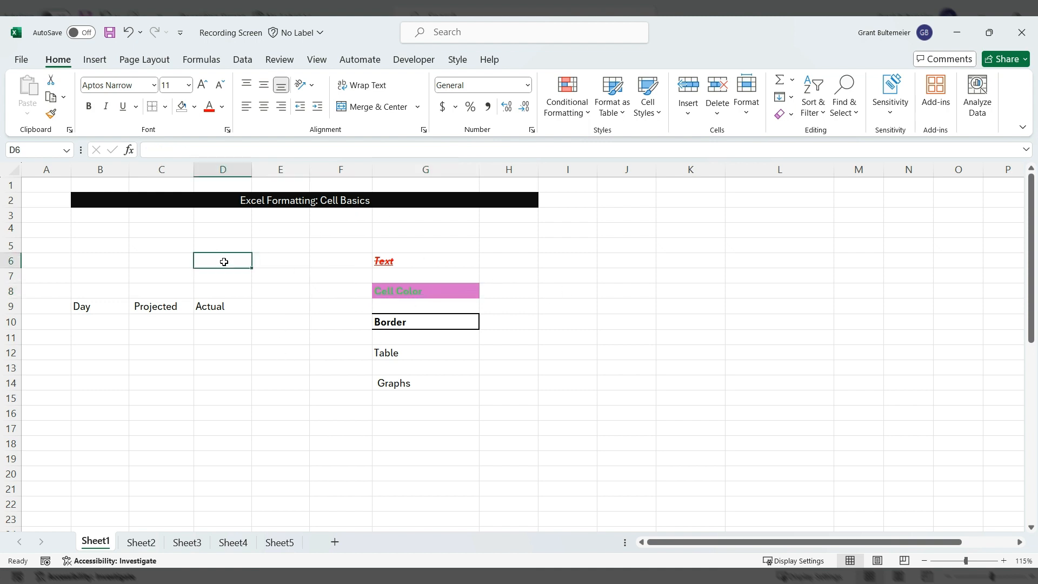
pyautogui.click(181, 106)
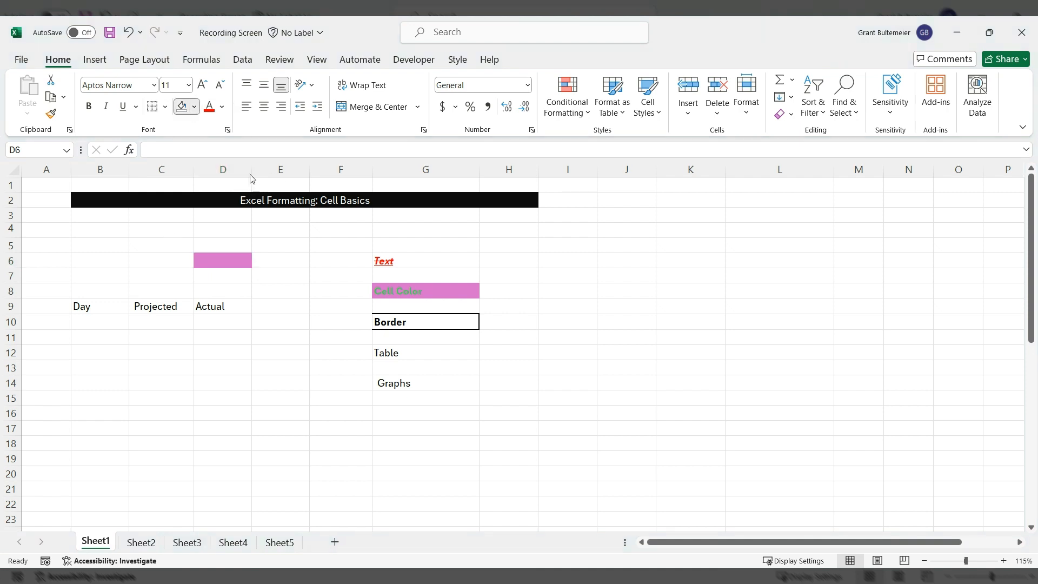
pyautogui.click(216, 182)
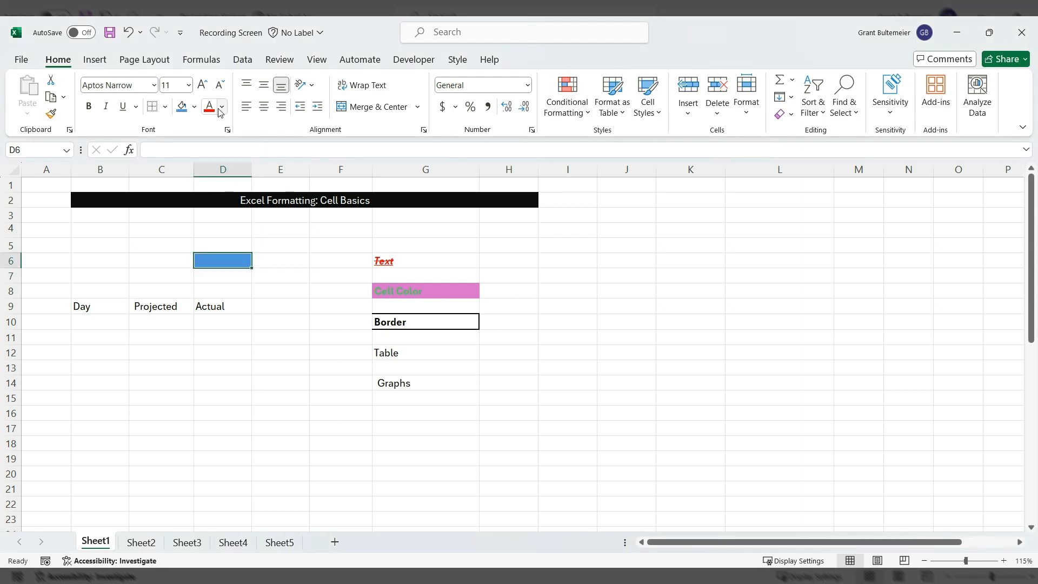
pyautogui.write('Te')
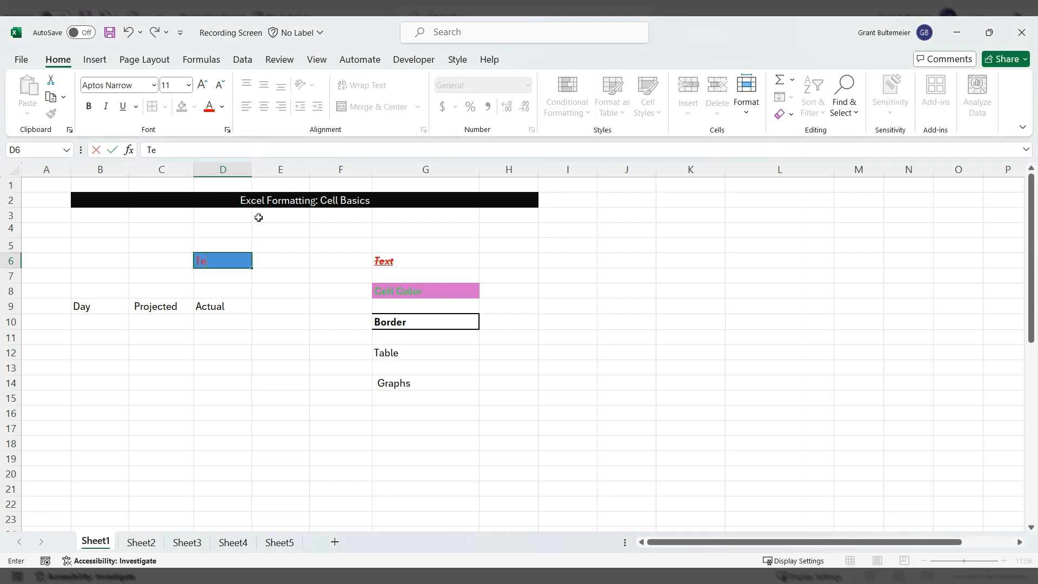
pyautogui.write('xt')
pyautogui.click(271, 300)
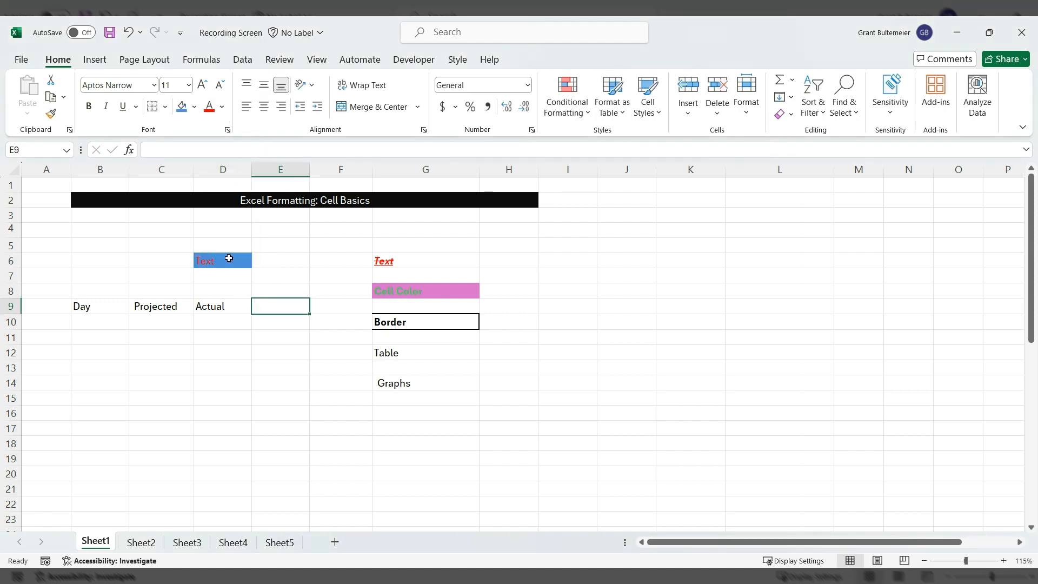
pyautogui.click(227, 257)
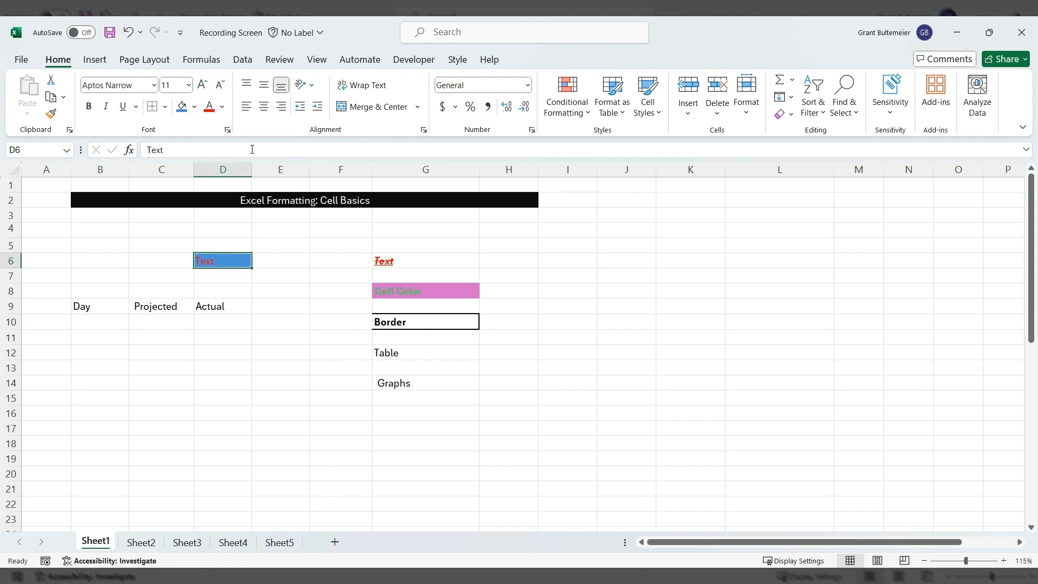
pyautogui.click(228, 131)
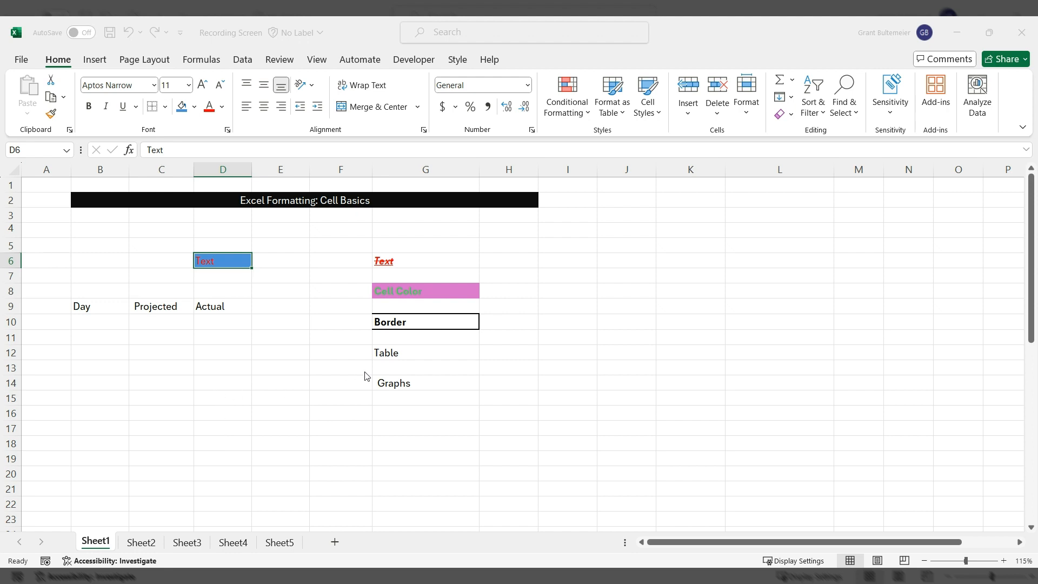
pyautogui.click(450, 487)
pyautogui.click(223, 285)
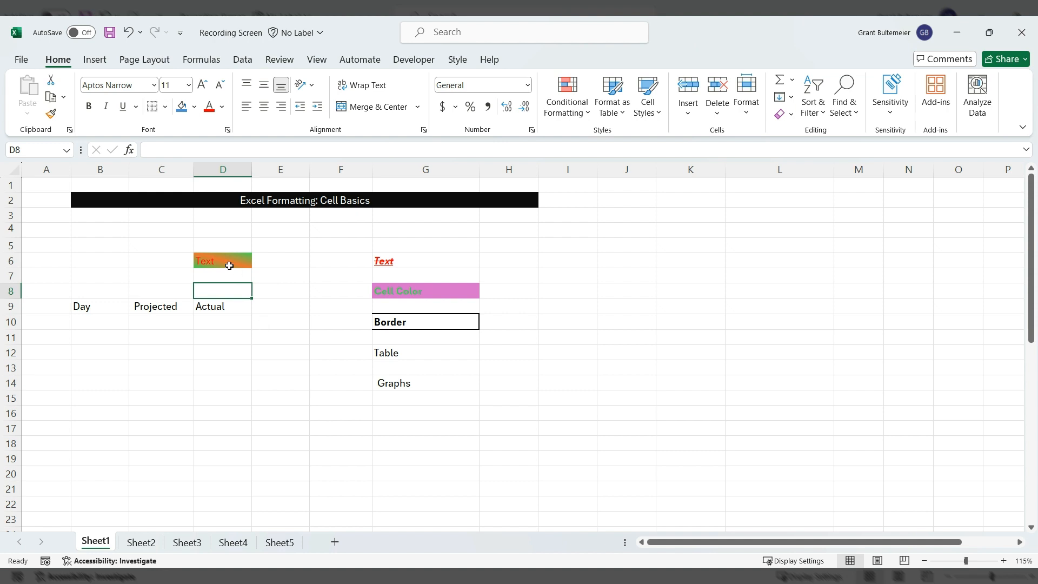
pyautogui.click(230, 264)
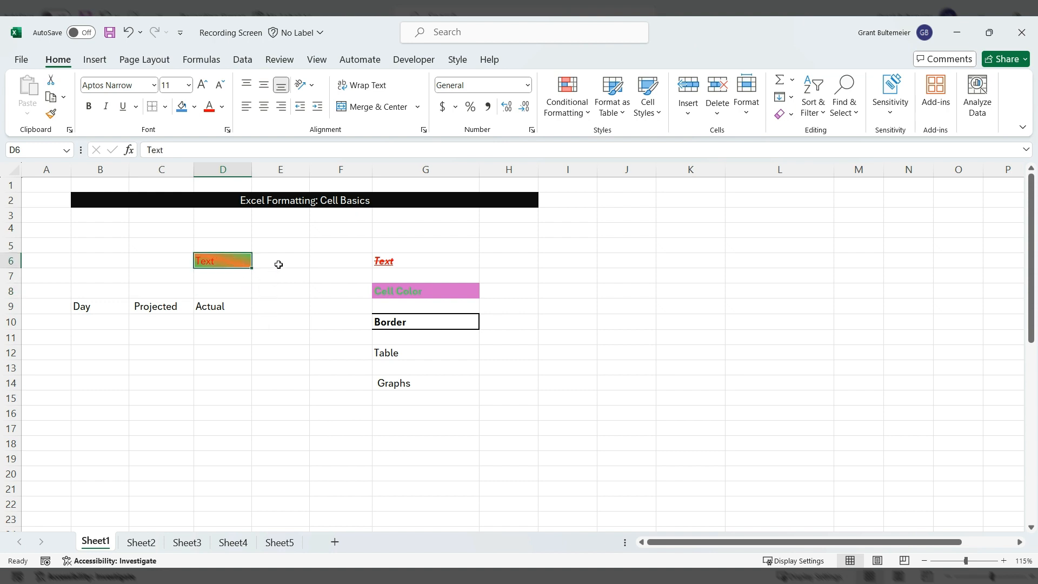
pyautogui.press('Delete')
pyautogui.click(265, 290)
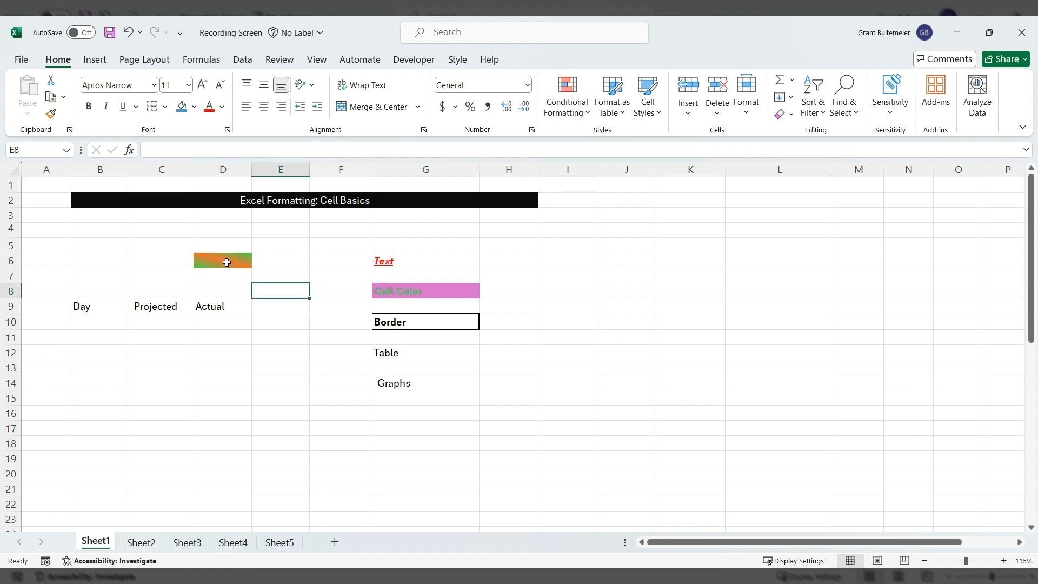
pyautogui.click(226, 261)
pyautogui.click(194, 110)
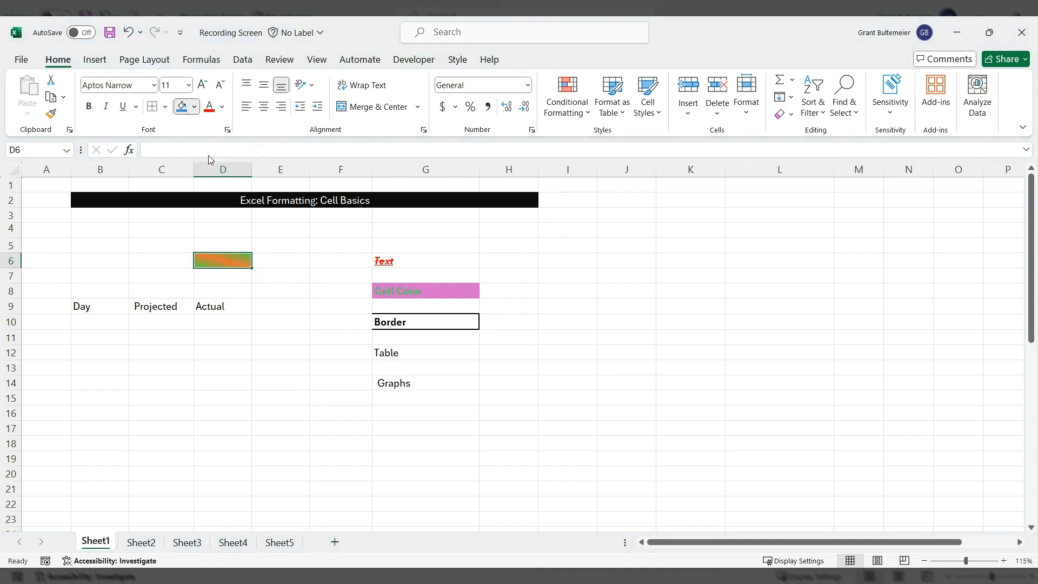
pyautogui.click(215, 293)
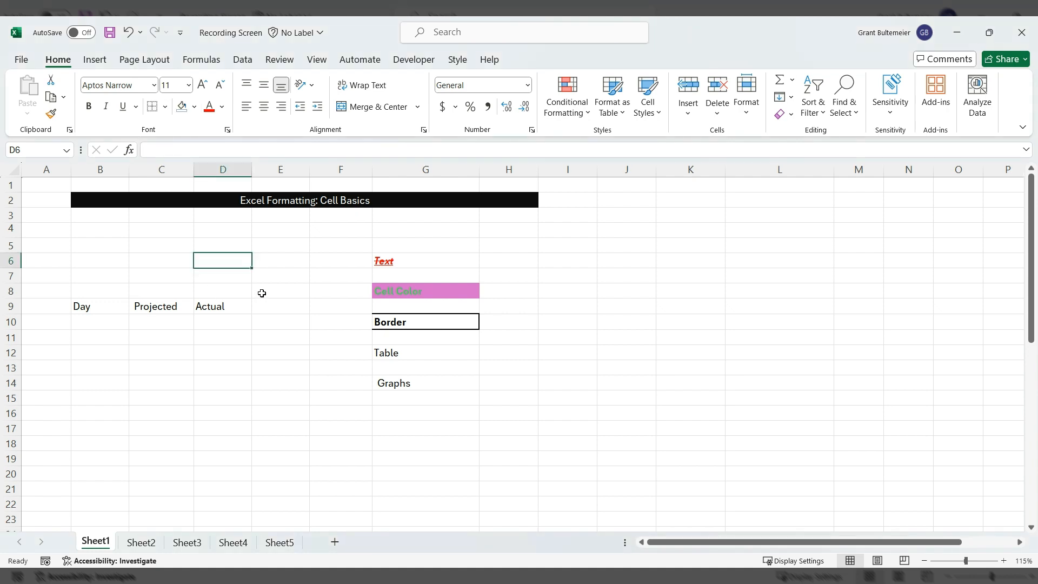
# - Enter the first date 5/1 in cell B10
pyautogui.click(276, 276)
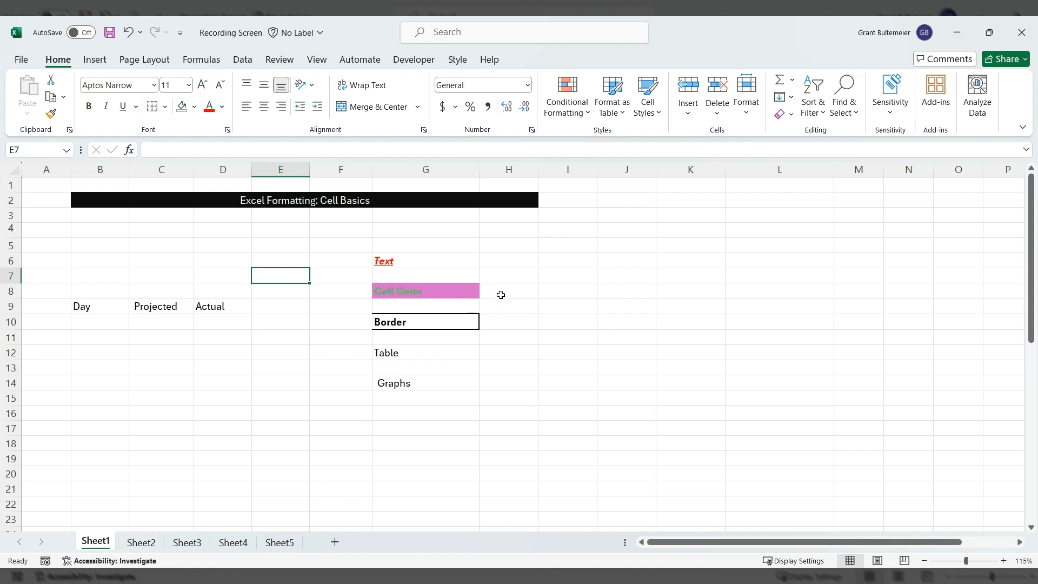
pyautogui.click(289, 292)
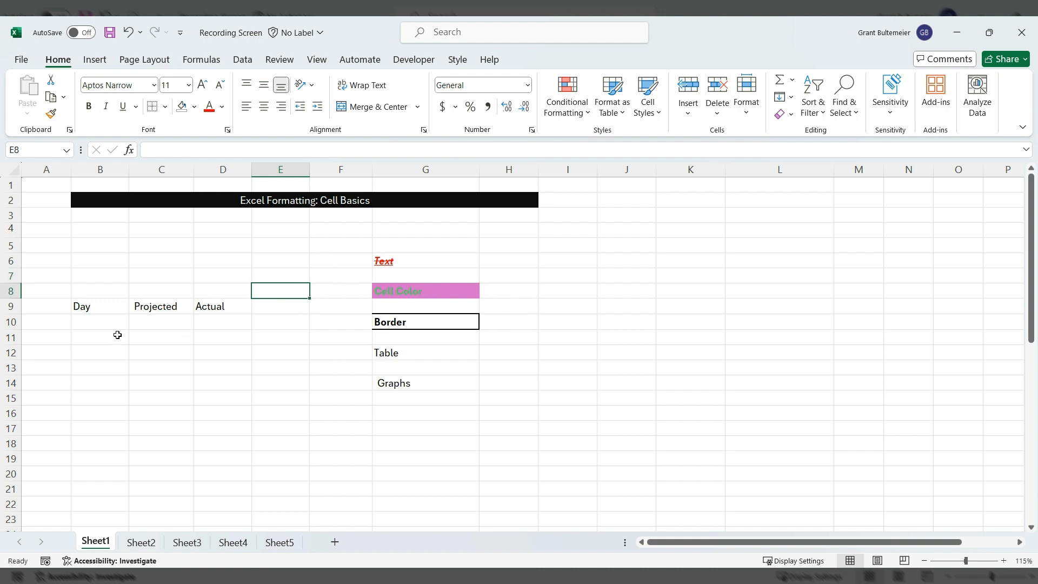
pyautogui.click(95, 323)
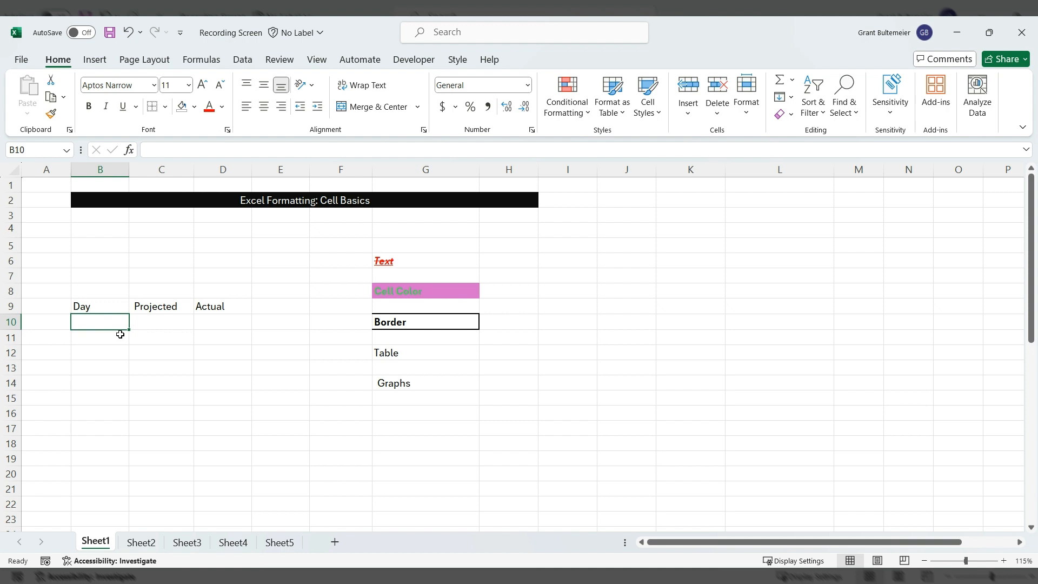
pyautogui.write('5/1')
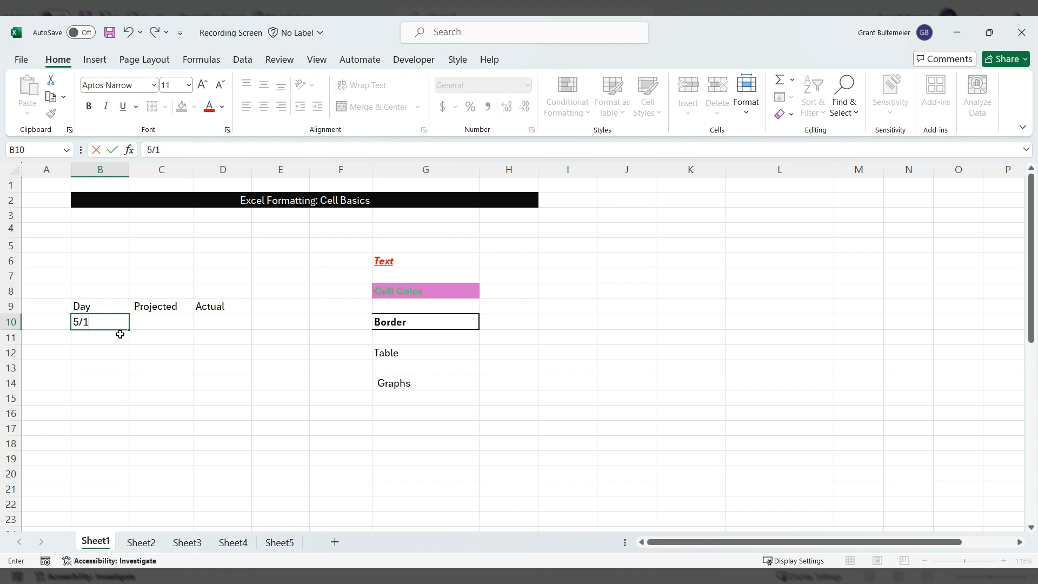
pyautogui.press('Return')
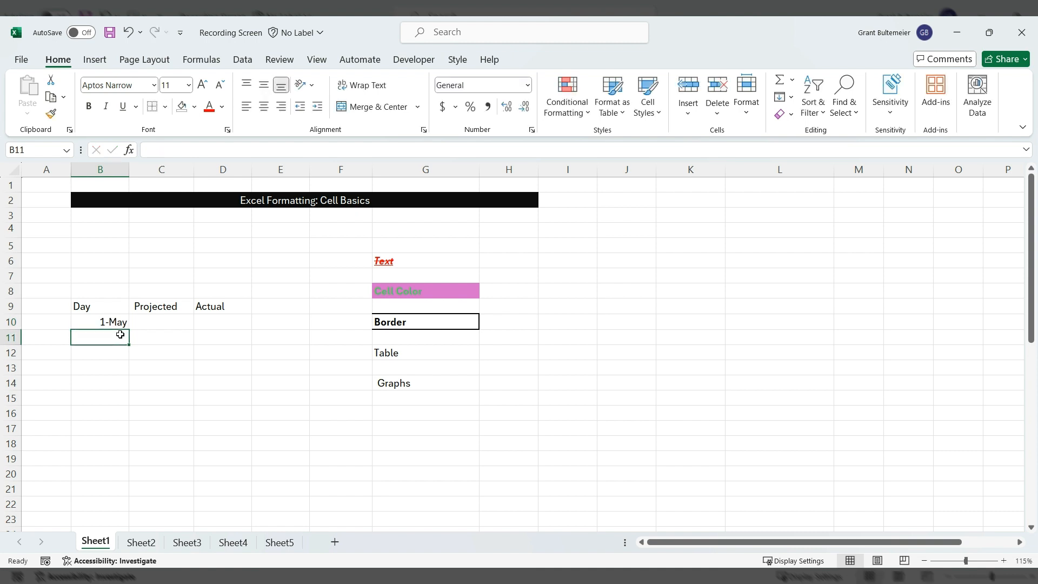
# - Format B10 as a Short Date so it shows 5/1/2024
pyautogui.click(114, 323)
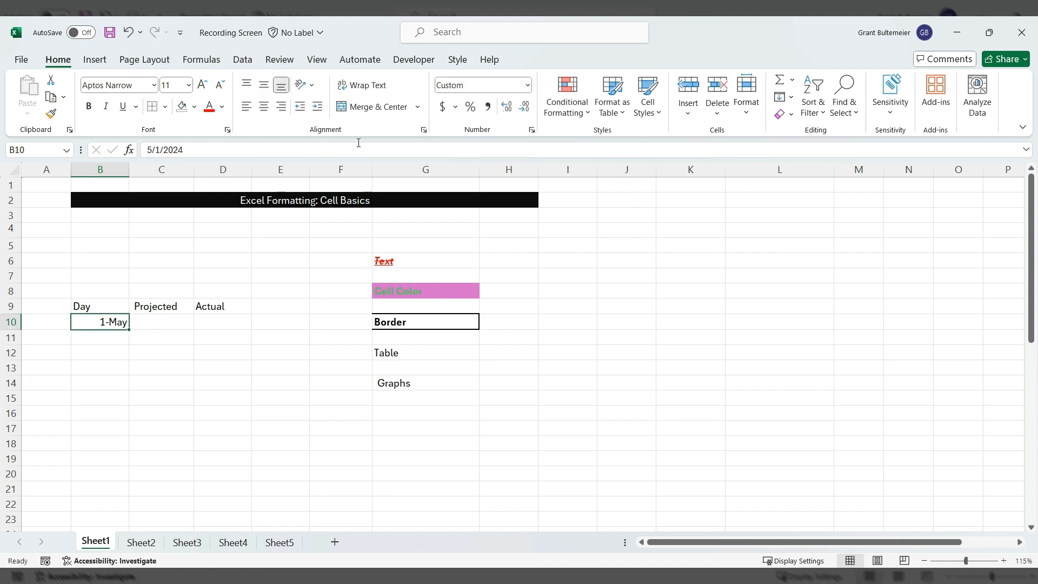
pyautogui.click(527, 87)
pyautogui.click(529, 87)
pyautogui.click(526, 86)
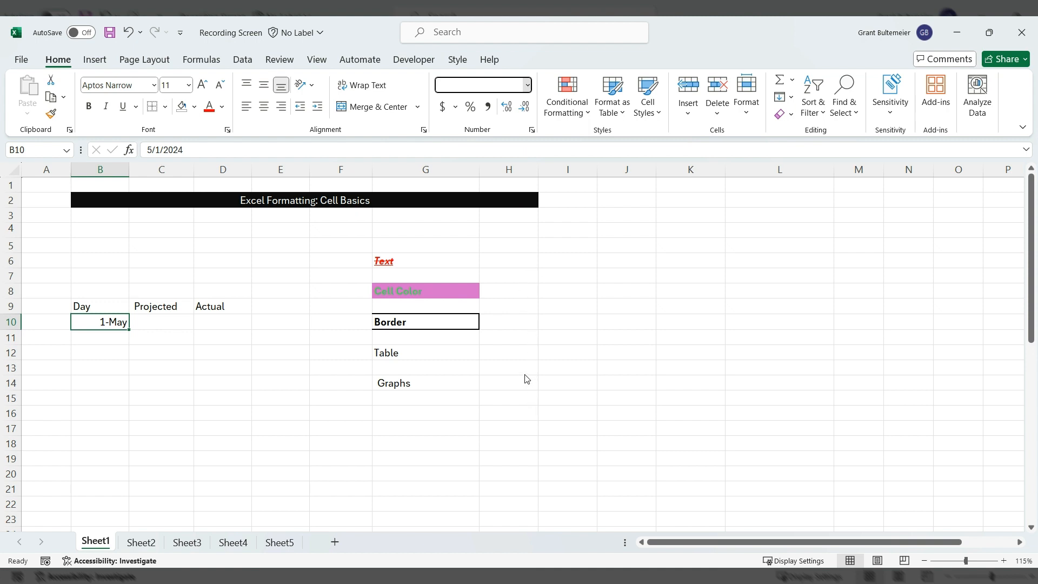
pyautogui.click(507, 237)
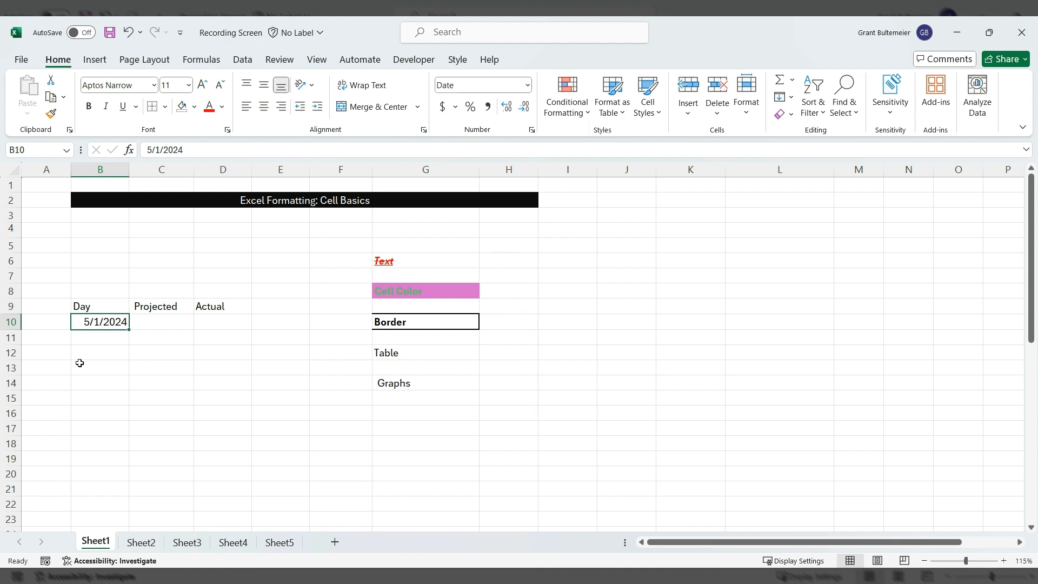
# - Fill the dates 5/2/2024 through 5/5/2024 down into B11:B14
pyautogui.moveTo(130, 330)
pyautogui.mouseDown()
pyautogui.moveTo(122, 350)
pyautogui.moveTo(127, 328)
pyautogui.mouseUp()
pyautogui.moveTo(129, 329); pyautogui.dragTo(130, 384)
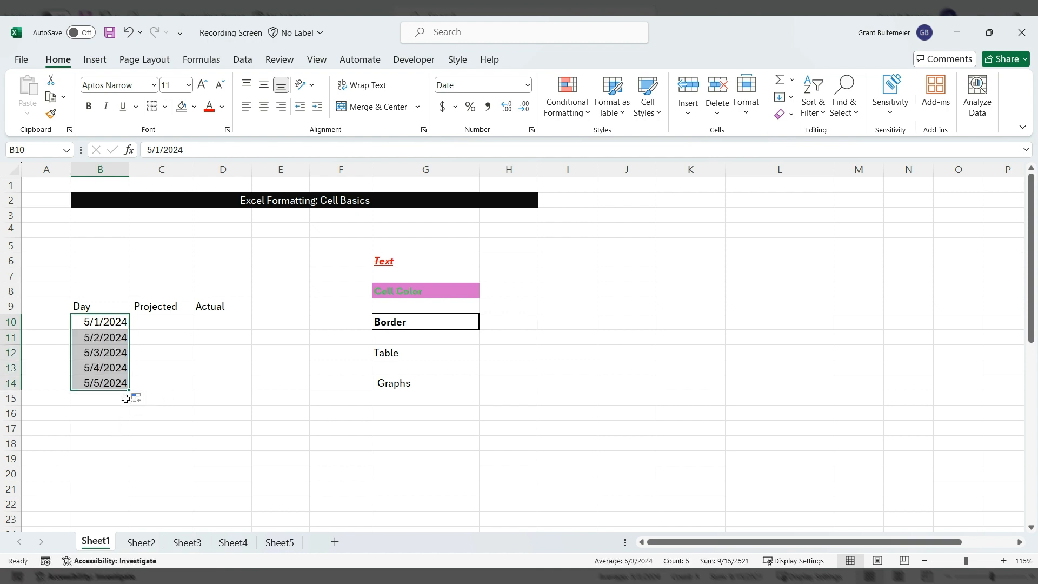
pyautogui.click(162, 319)
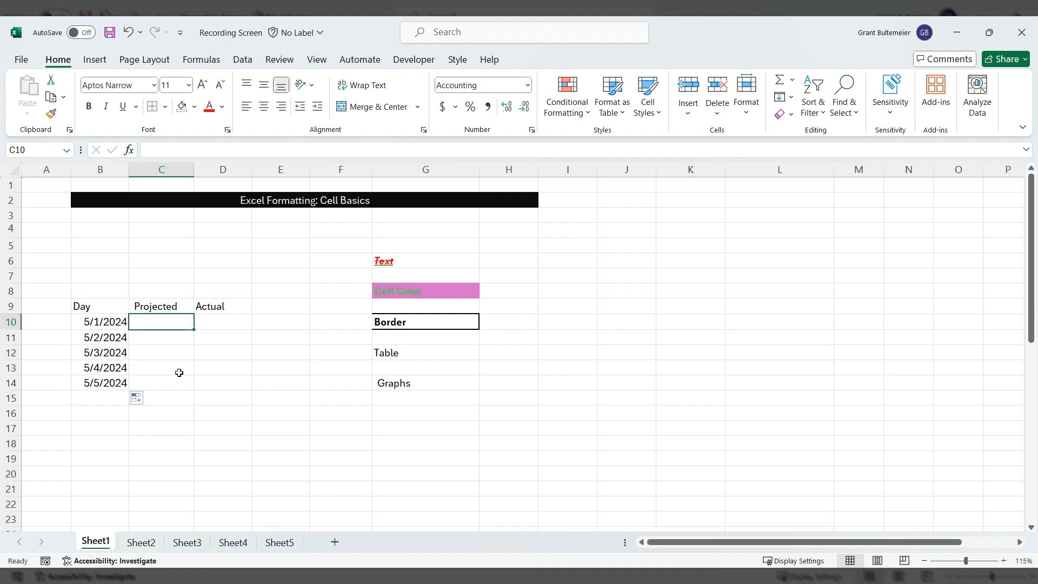
# - Enter Projected values 5, 4, 4, 5, 6 in C10:C14 and select that range
pyautogui.write('5')
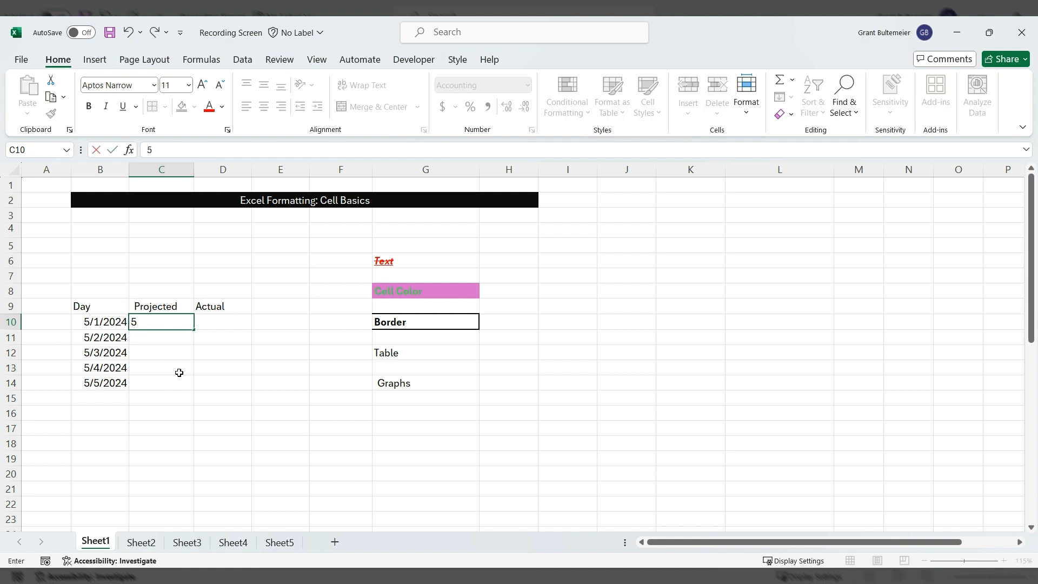
pyautogui.press('Return')
pyautogui.write('4')
pyautogui.press('Return')
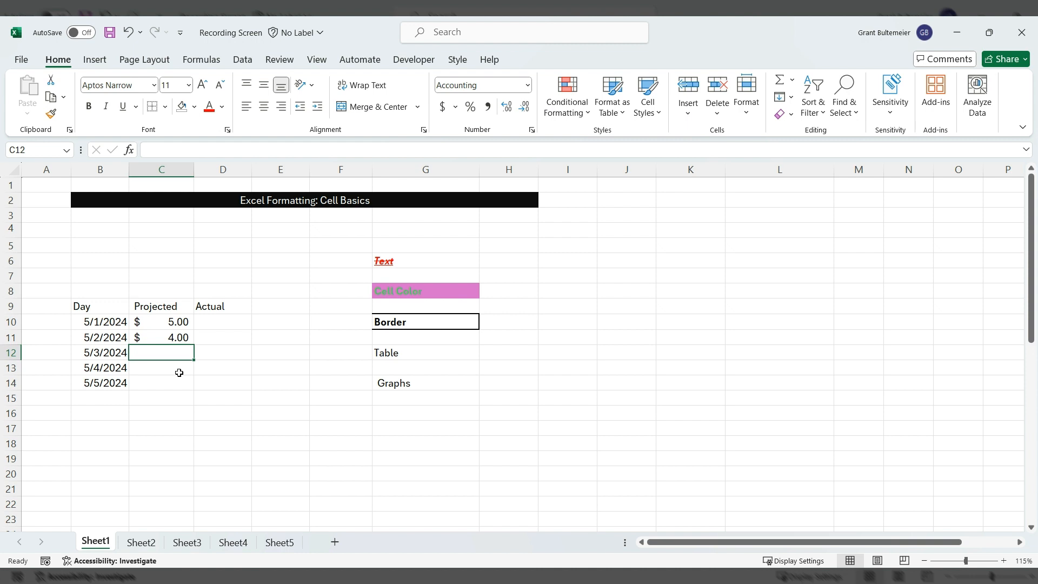
pyautogui.write('4')
pyautogui.press('Return')
pyautogui.write('5')
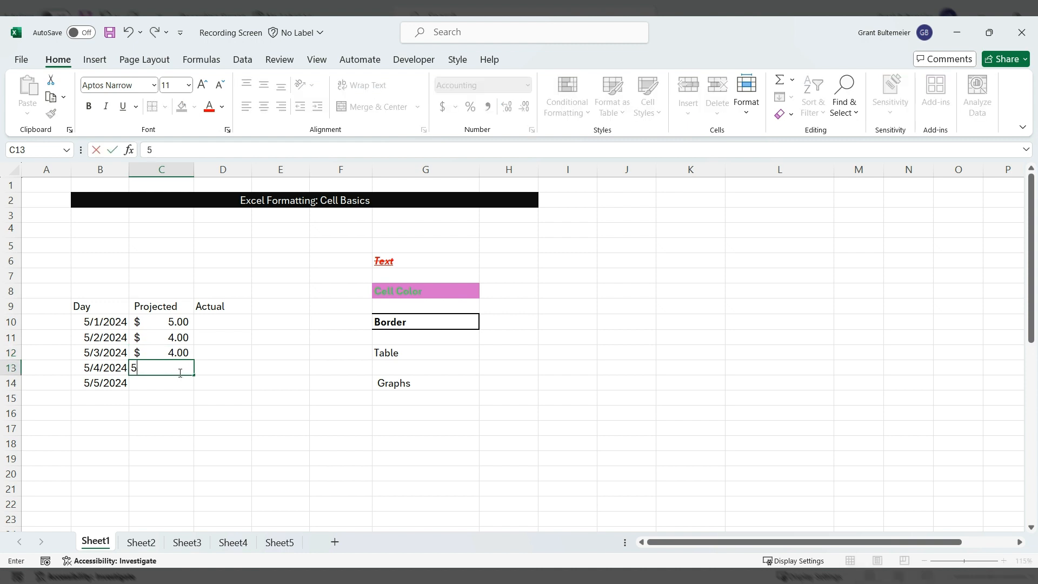
pyautogui.press('Return')
pyautogui.write('6')
pyautogui.press('Return')
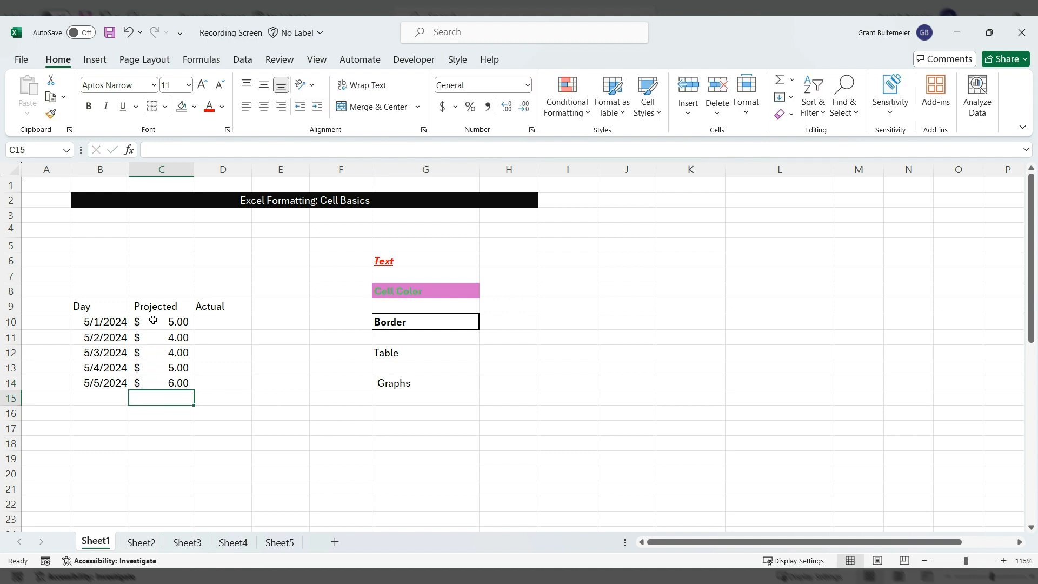
pyautogui.moveTo(153, 323); pyautogui.dragTo(168, 388)
# - Change C10:C14 to Number format with zero decimals, showing 5, 4, 4, 5, 6
pyautogui.click(527, 85)
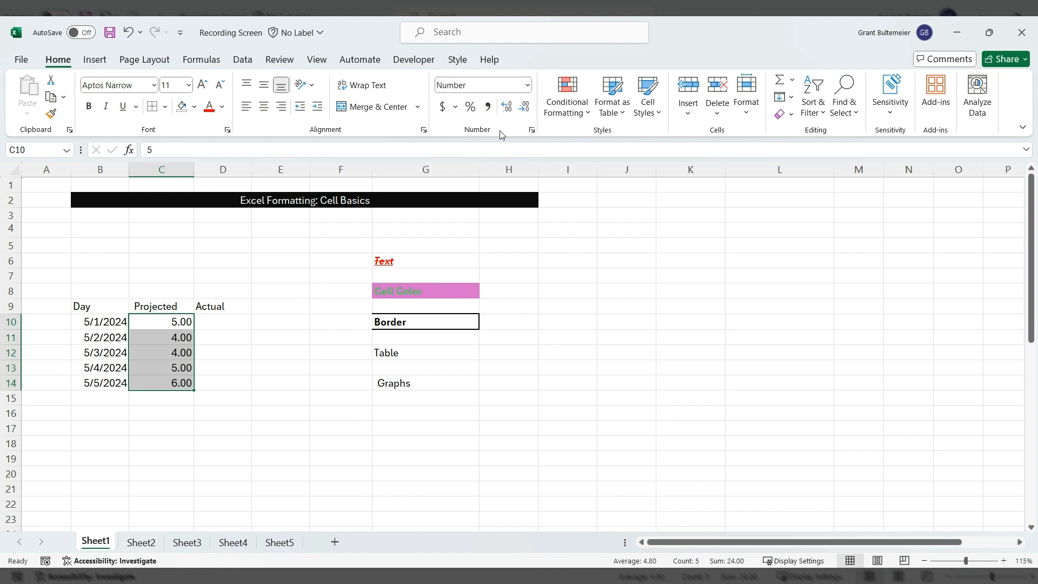
pyautogui.click(524, 108)
pyautogui.click(524, 108)
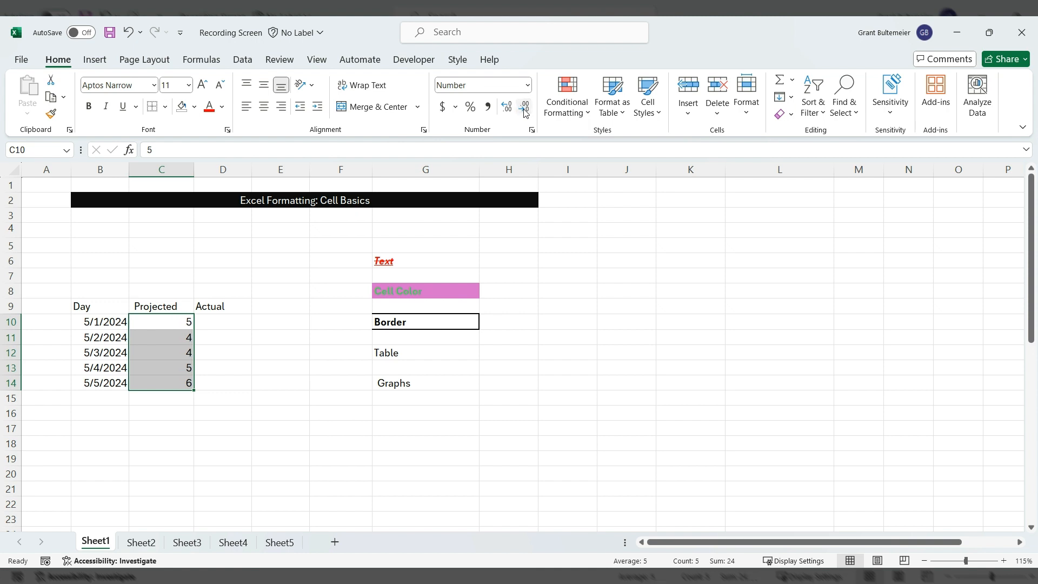
pyautogui.click(508, 109)
pyautogui.click(508, 109)
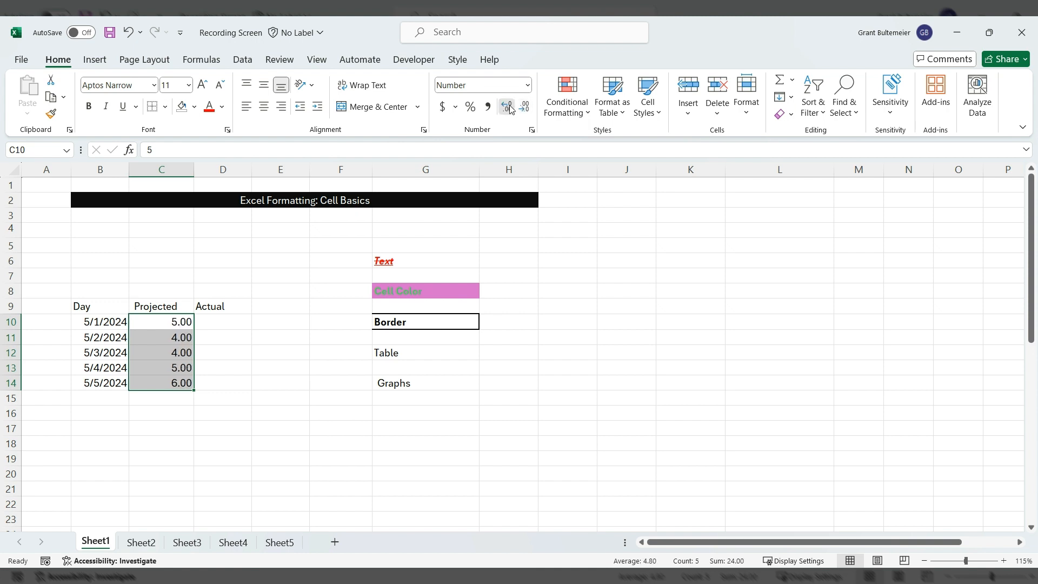
pyautogui.click(508, 109)
pyautogui.click(508, 109)
pyautogui.click(508, 110)
pyautogui.click(508, 109)
pyautogui.click(528, 109)
pyautogui.click(527, 110)
pyautogui.click(527, 109)
pyautogui.click(528, 109)
pyautogui.click(527, 109)
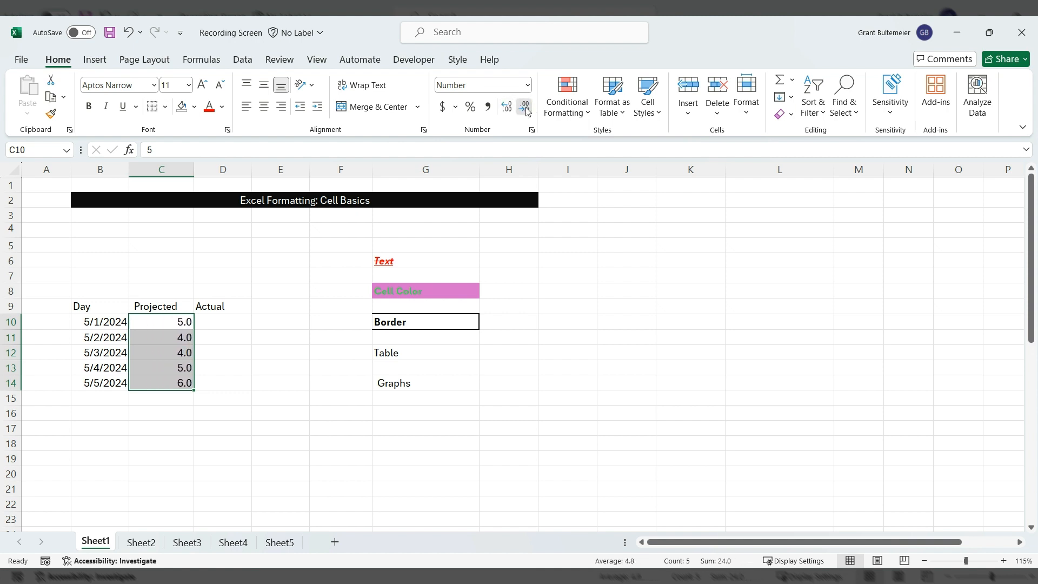
pyautogui.click(527, 109)
pyautogui.click(223, 324)
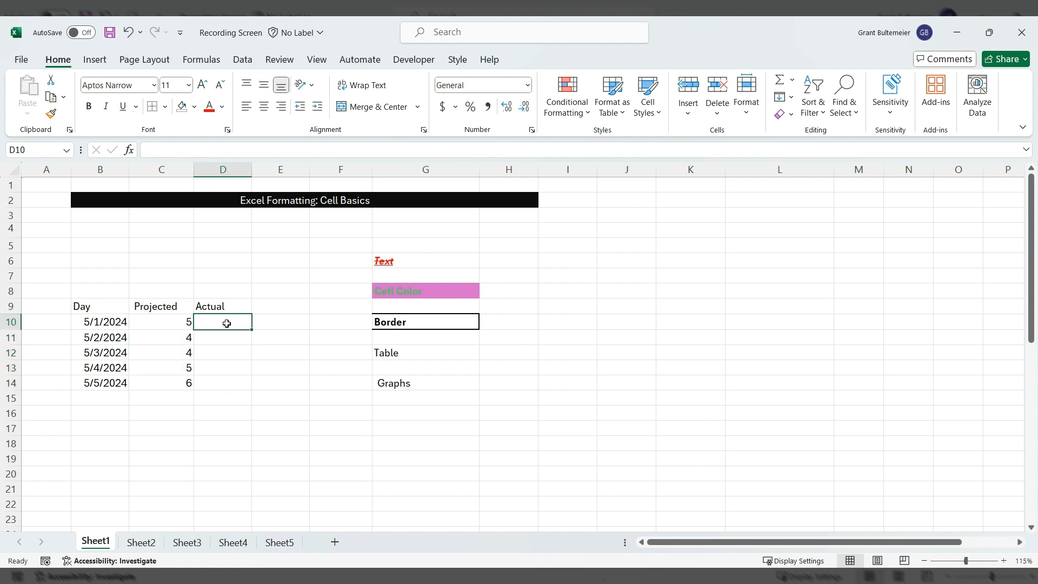
# - Enter the value 5 in each Actual cell D10 through D14
pyautogui.write('5')
pyautogui.press('Return')
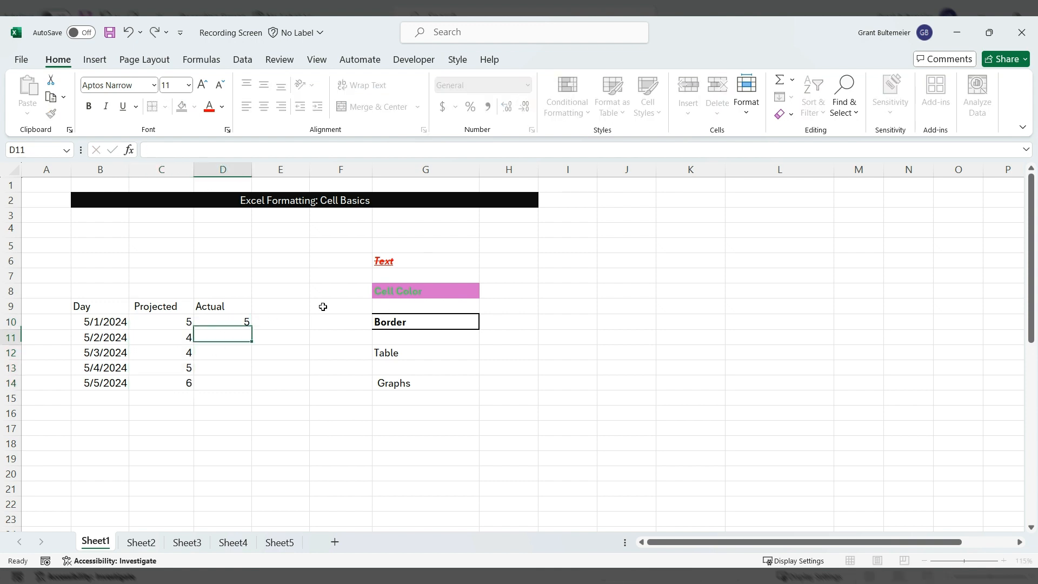
pyautogui.write('5')
pyautogui.press('Return')
pyautogui.write('5')
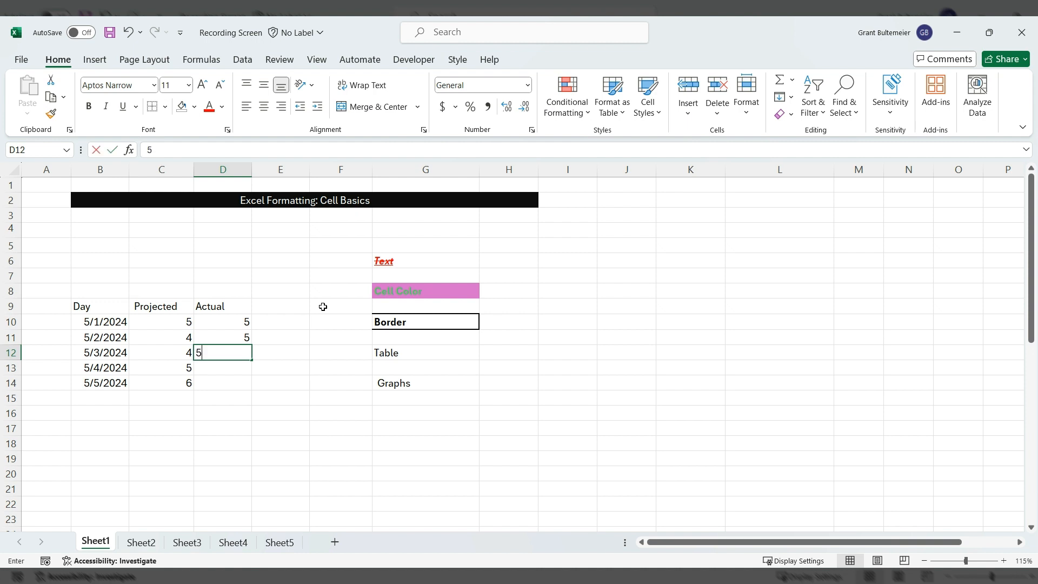
pyautogui.press('Return')
pyautogui.write('5')
pyautogui.press('Return')
pyautogui.write('5')
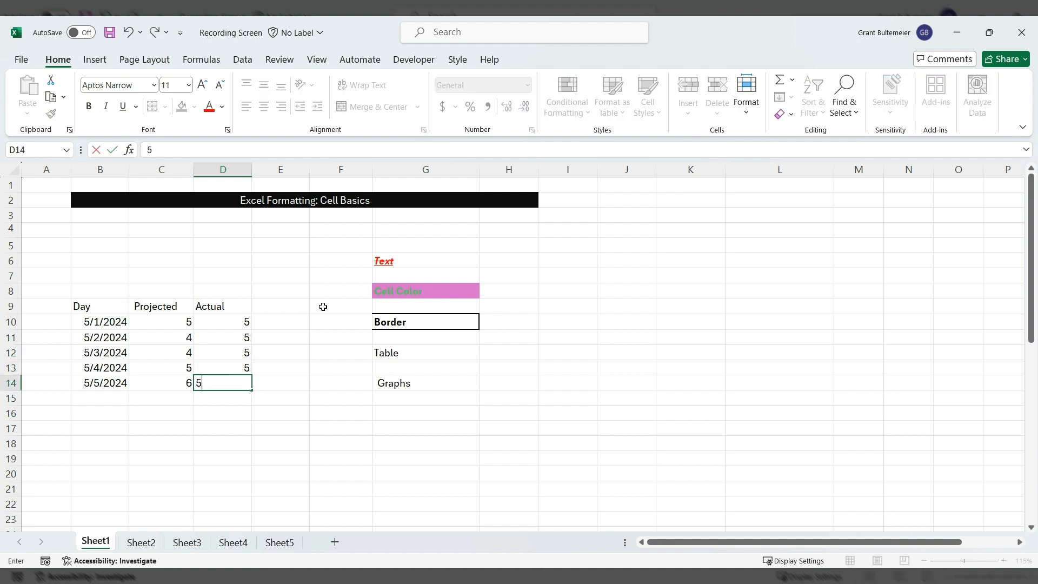
pyautogui.press('Return')
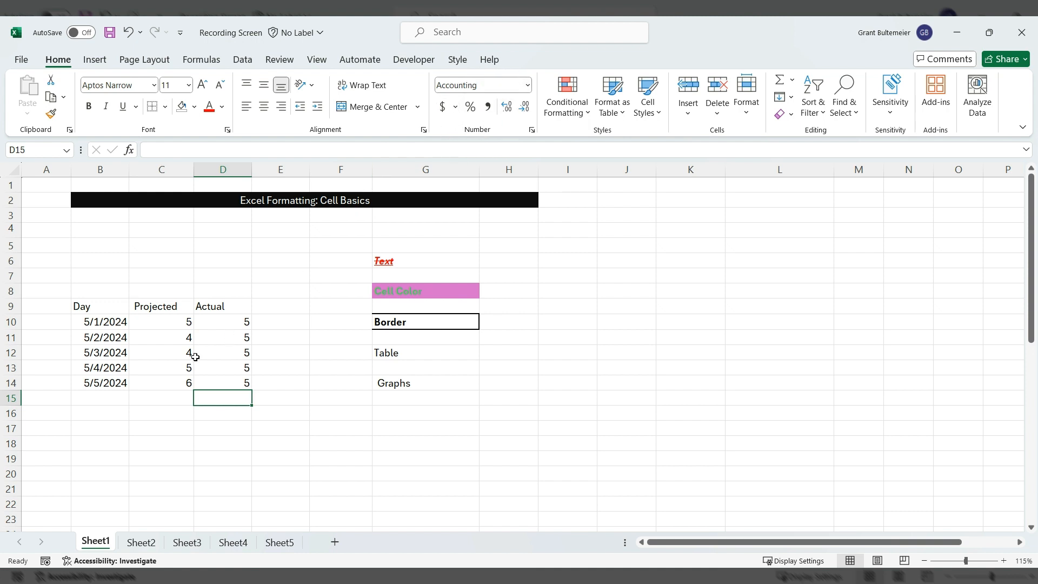
# - Check the date format of B12 and leave it unchanged
pyautogui.click(282, 309)
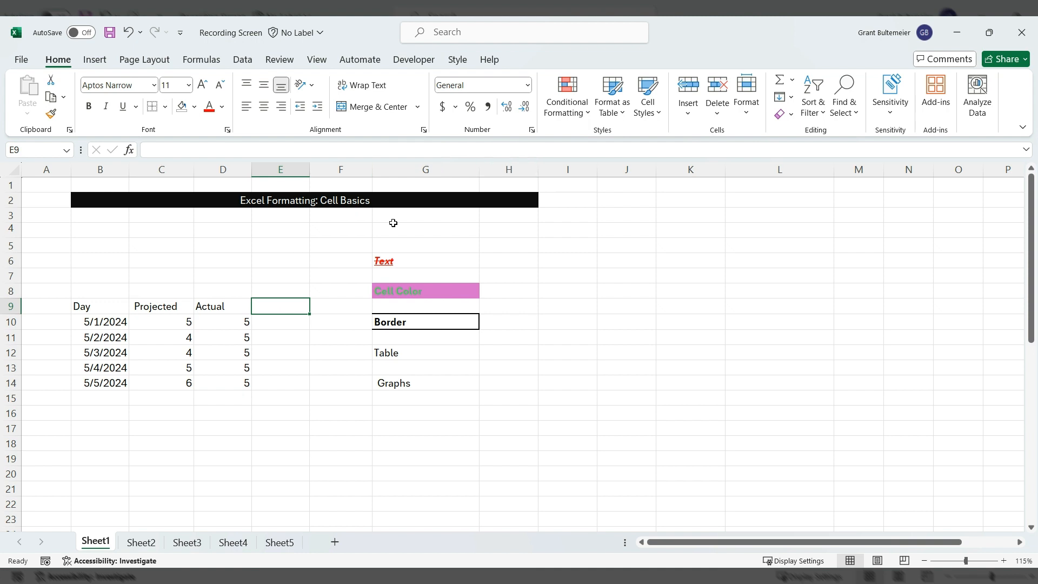
pyautogui.click(209, 336)
pyautogui.click(122, 349)
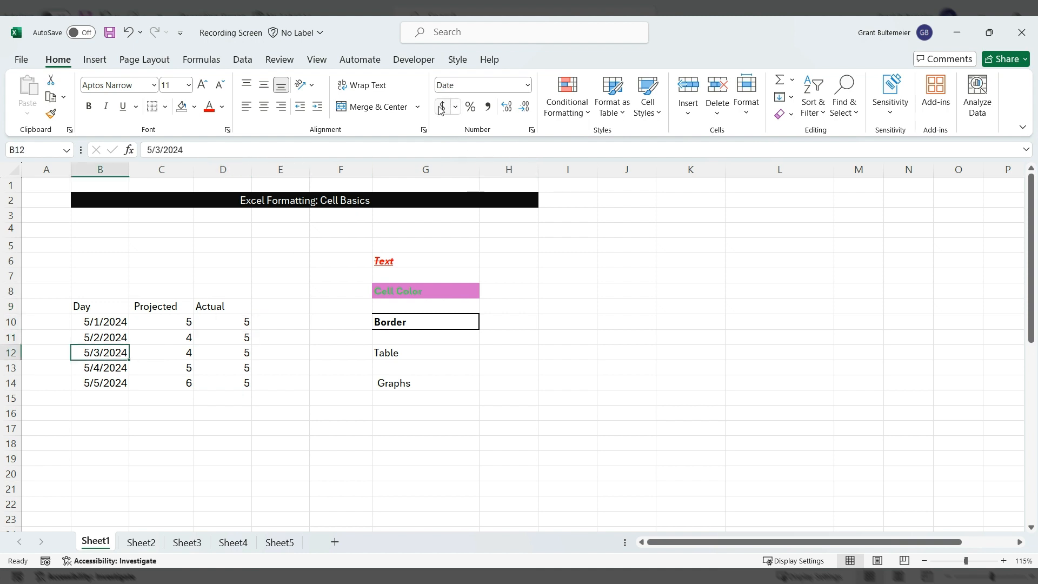
pyautogui.click(528, 86)
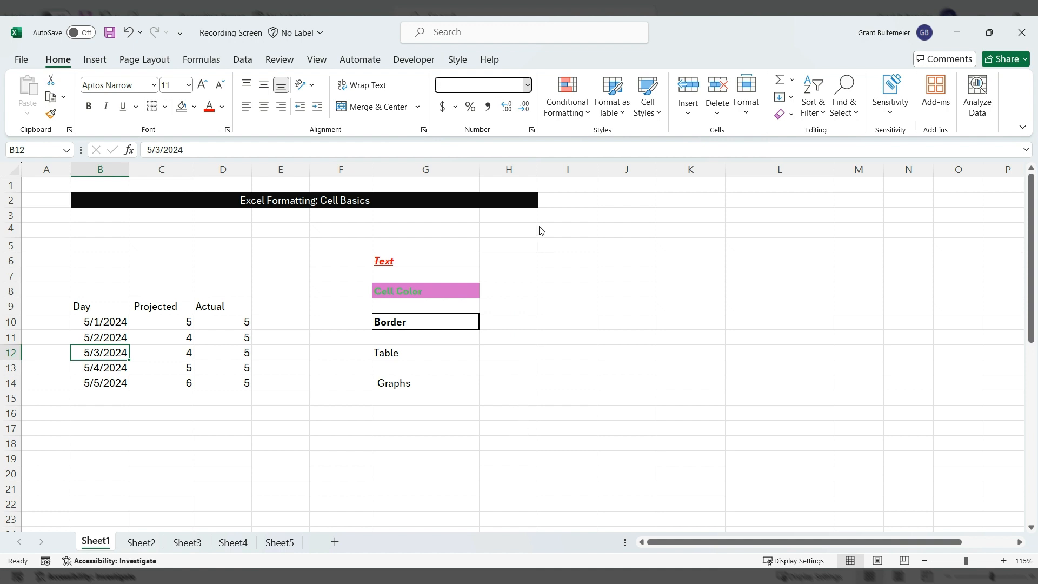
pyautogui.click(114, 407)
pyautogui.click(155, 412)
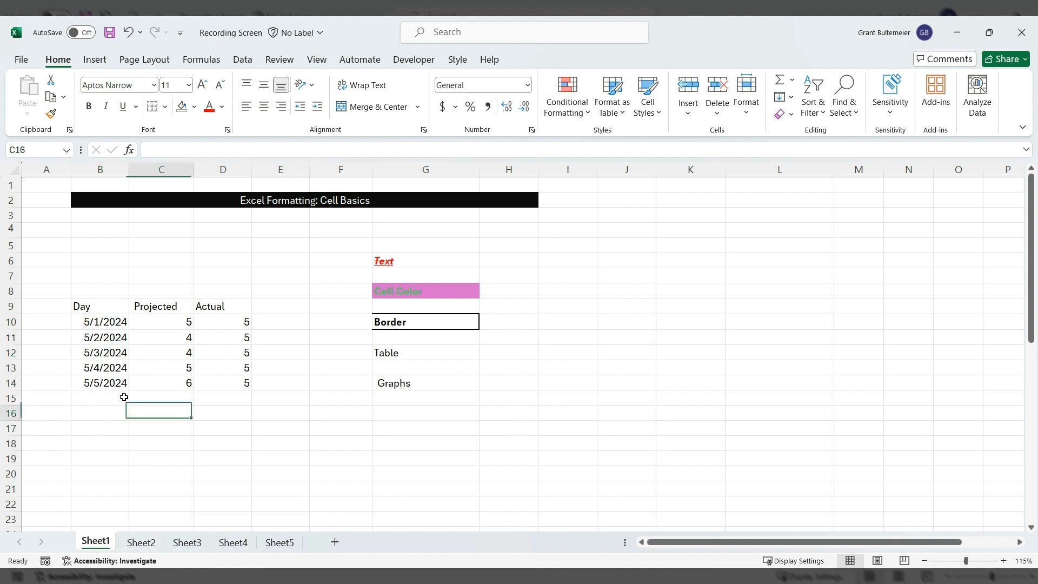
pyautogui.click(458, 321)
# - Select B9:D14 and put an outside box border around the table
pyautogui.moveTo(82, 304); pyautogui.dragTo(236, 371)
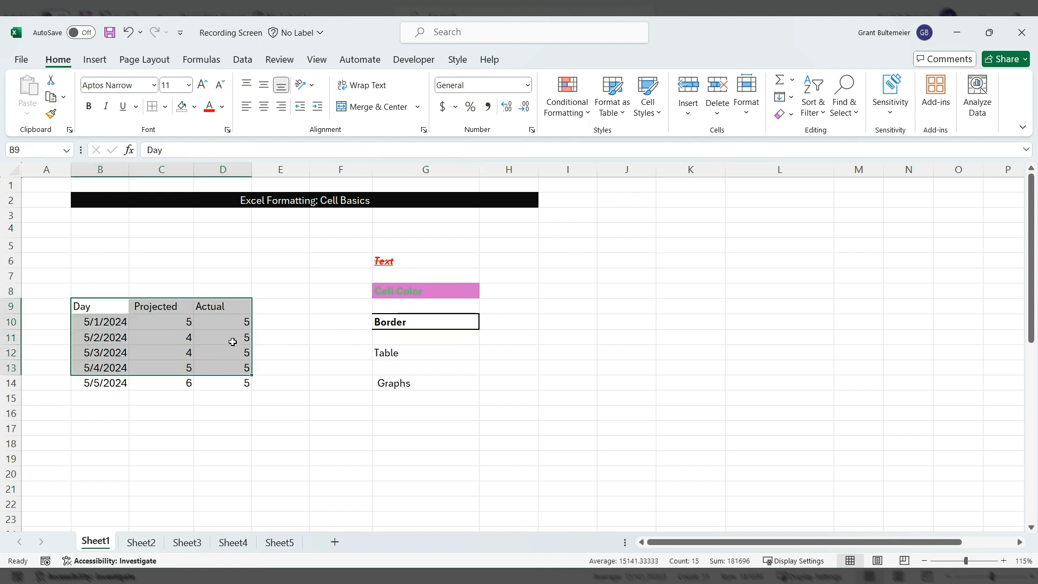
pyautogui.click(217, 425)
pyautogui.click(117, 310)
pyautogui.moveTo(124, 315); pyautogui.dragTo(235, 389)
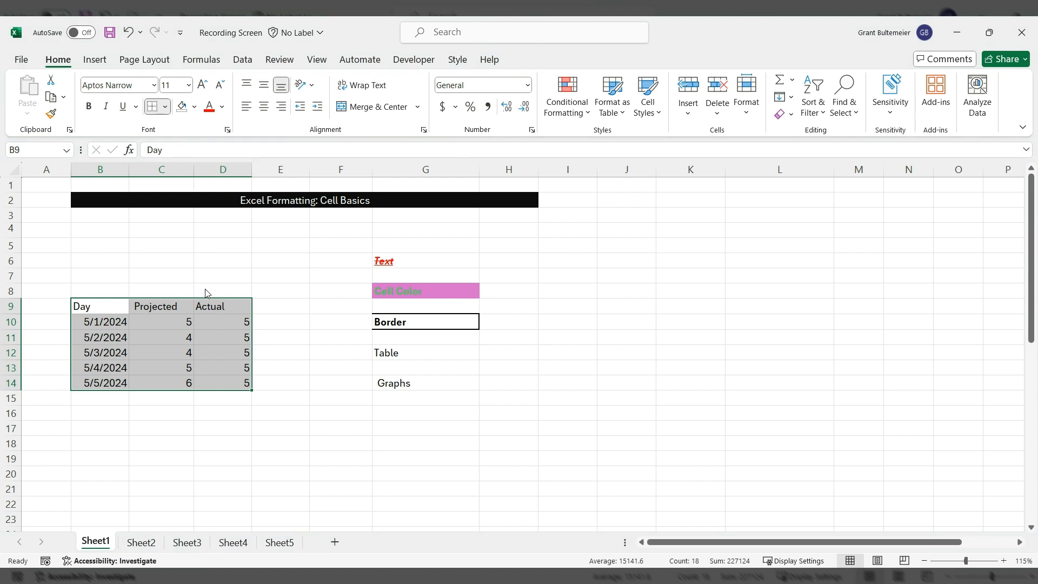
pyautogui.click(176, 458)
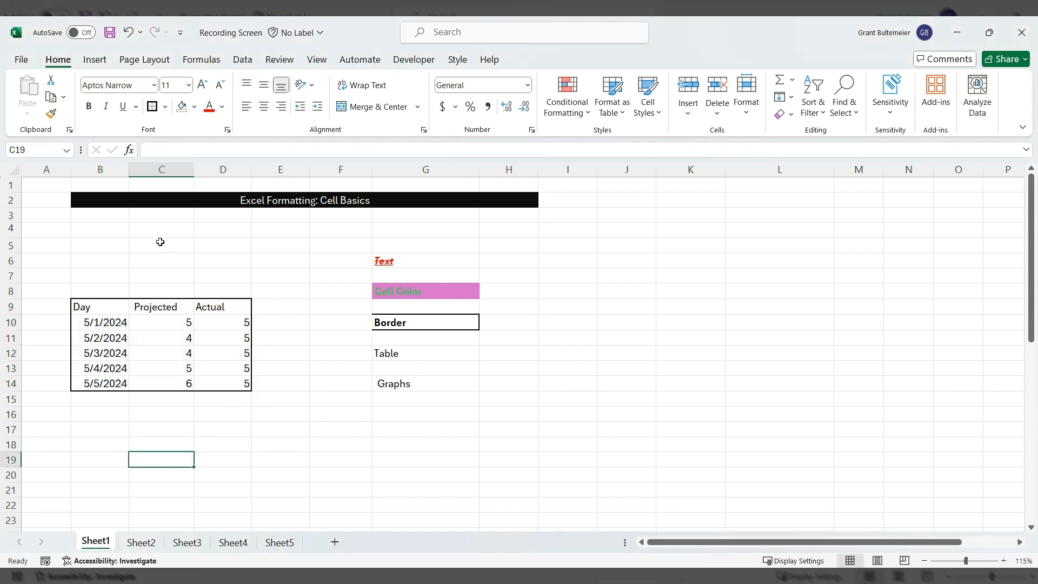
# - Try All Borders on the table, then undo it
pyautogui.moveTo(104, 311); pyautogui.dragTo(242, 379)
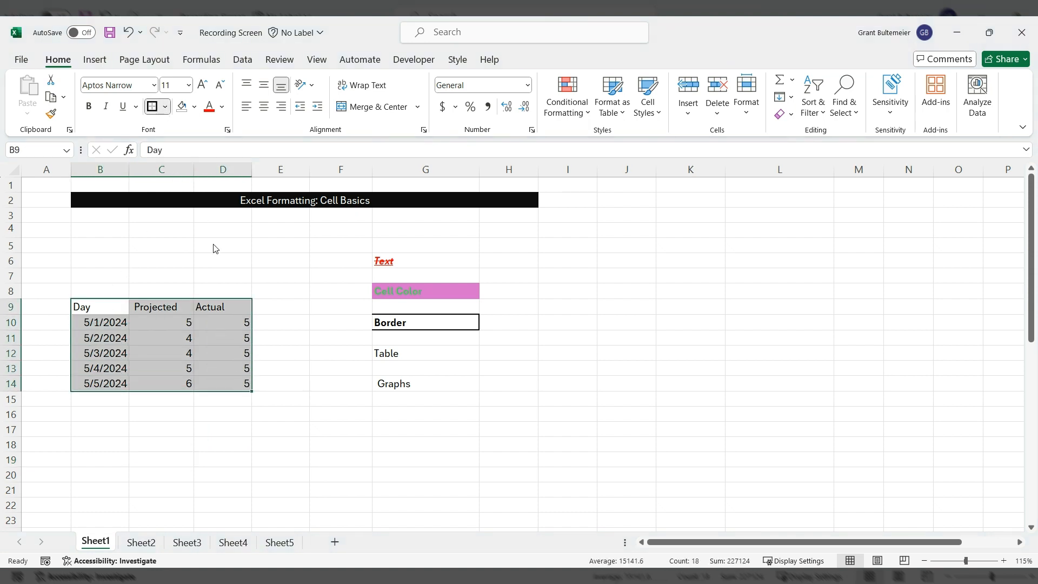
pyautogui.click(169, 425)
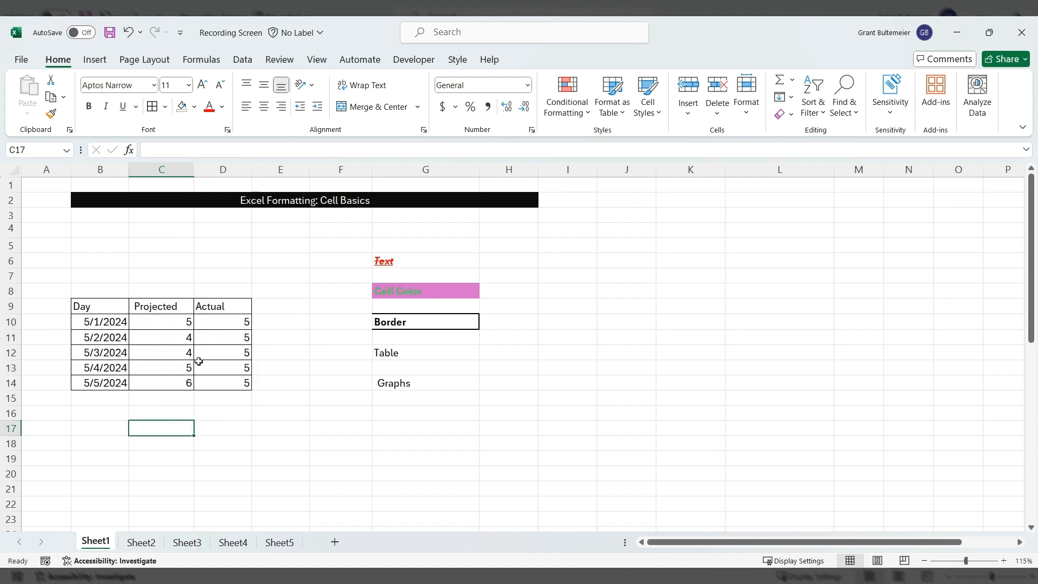
pyautogui.click(212, 425)
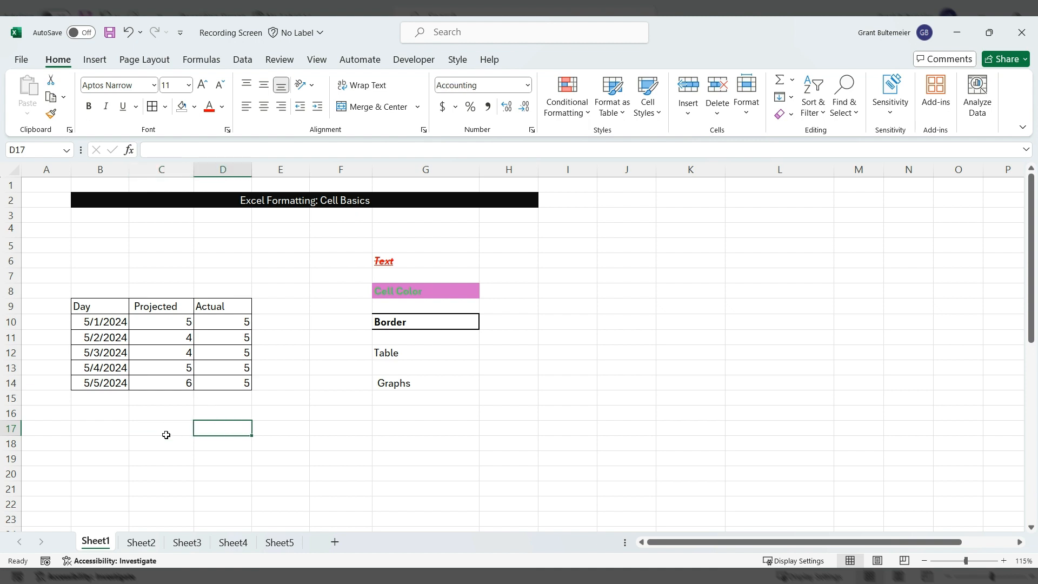
pyautogui.click(128, 31)
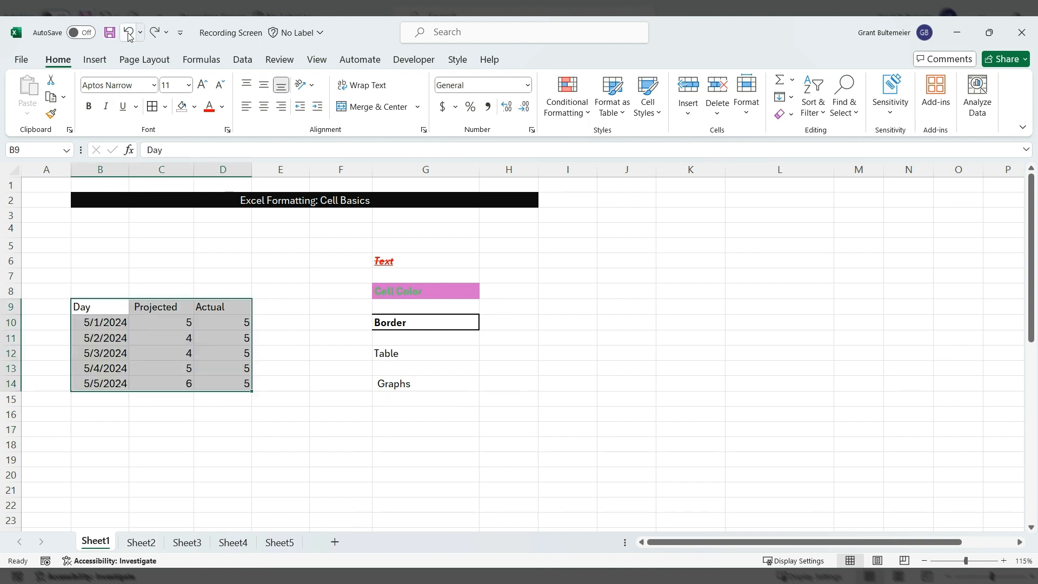
pyautogui.click(156, 441)
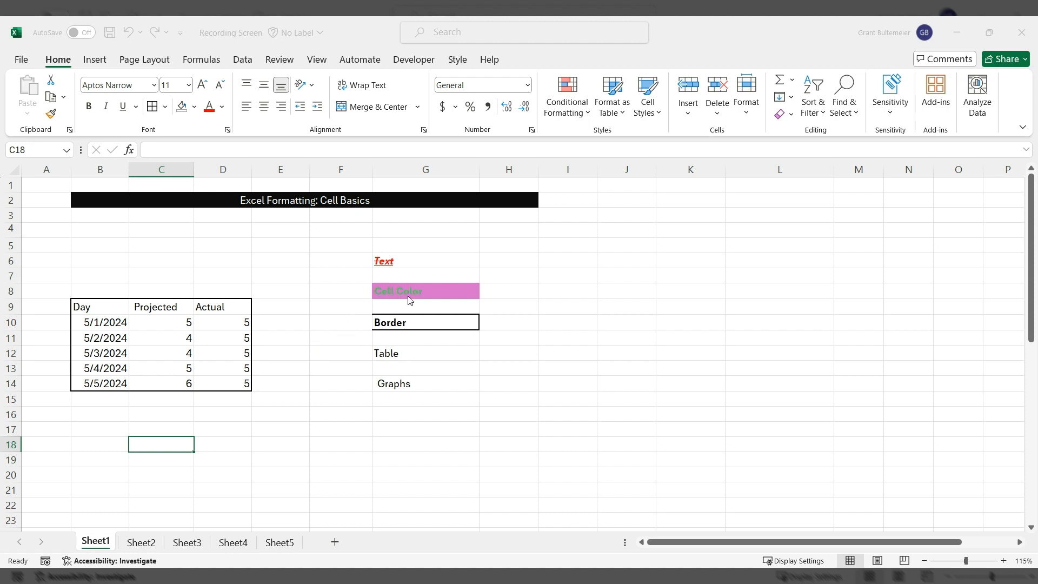
# - Test a diagonal border on cell C18, then remove its borders
pyautogui.click(424, 484)
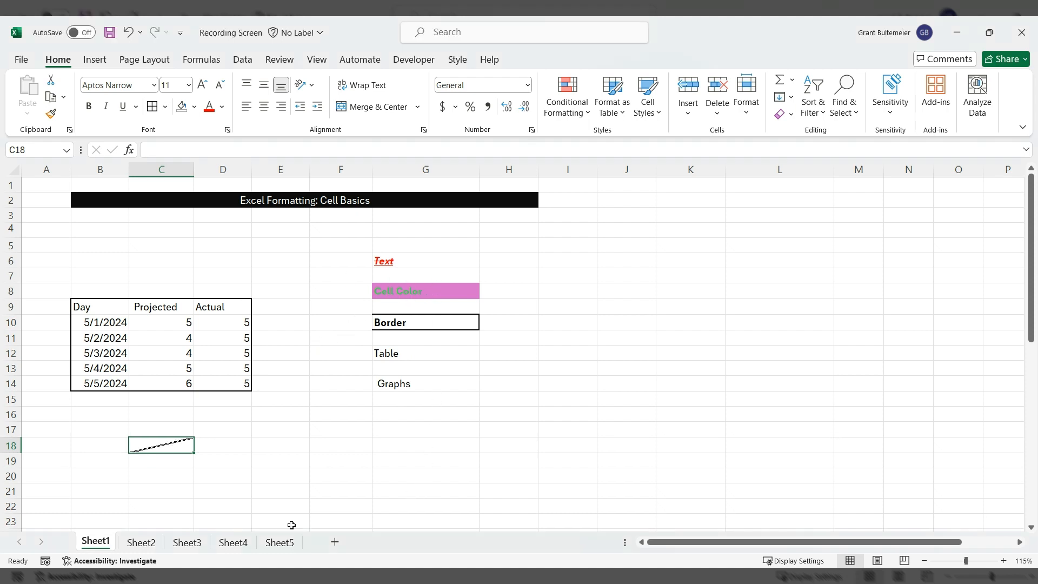
pyautogui.click(207, 490)
pyautogui.click(153, 441)
pyautogui.click(209, 232)
pyautogui.click(256, 473)
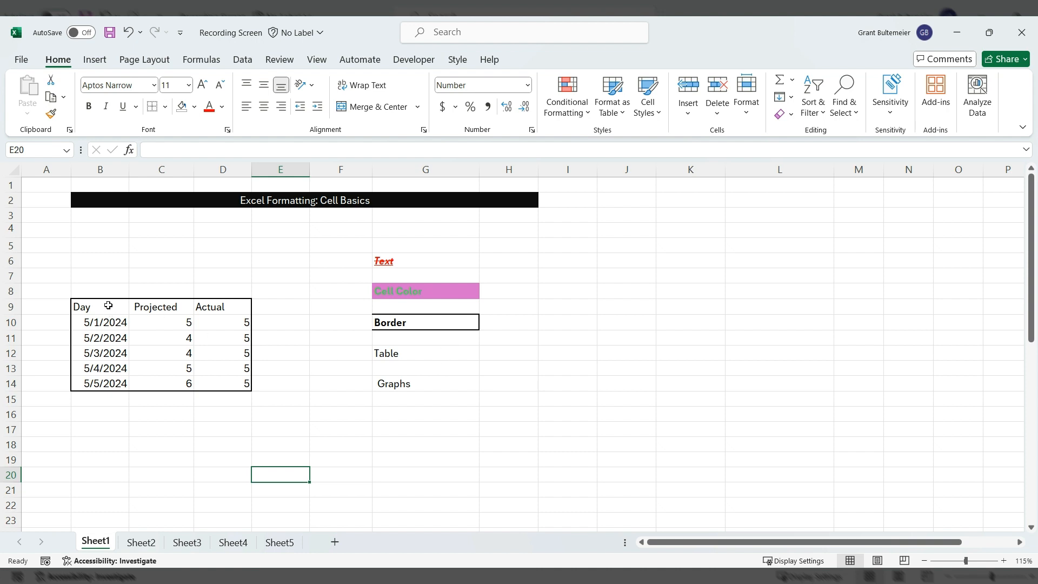
# - Select B9:D14 and pick a Format as Table style for it
pyautogui.moveTo(108, 306); pyautogui.dragTo(234, 384)
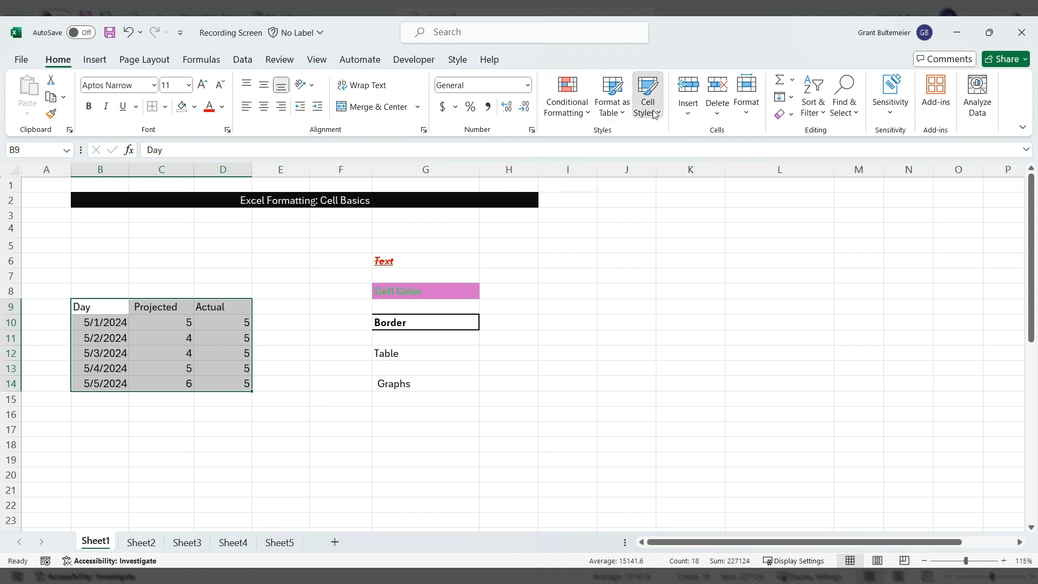
pyautogui.click(617, 112)
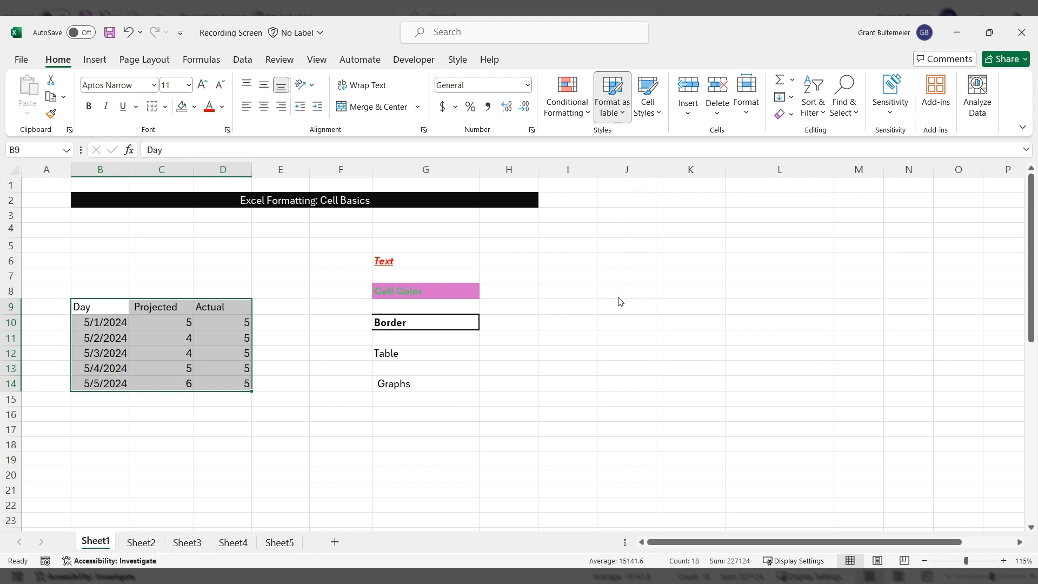
pyautogui.click(622, 233)
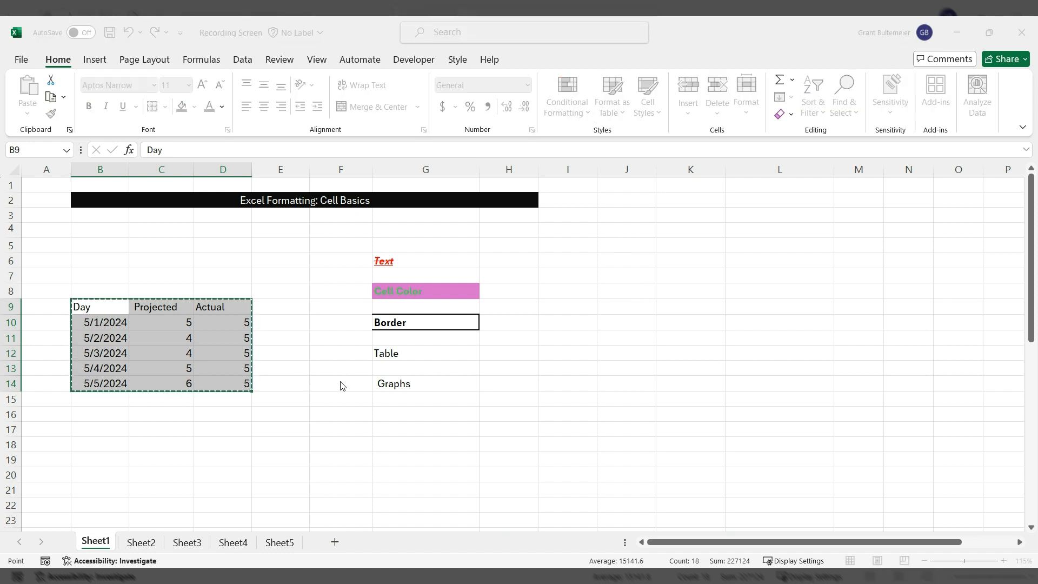
# - Confirm Create Table for B9:D14 and click through cells of the new table
pyautogui.press('Return')
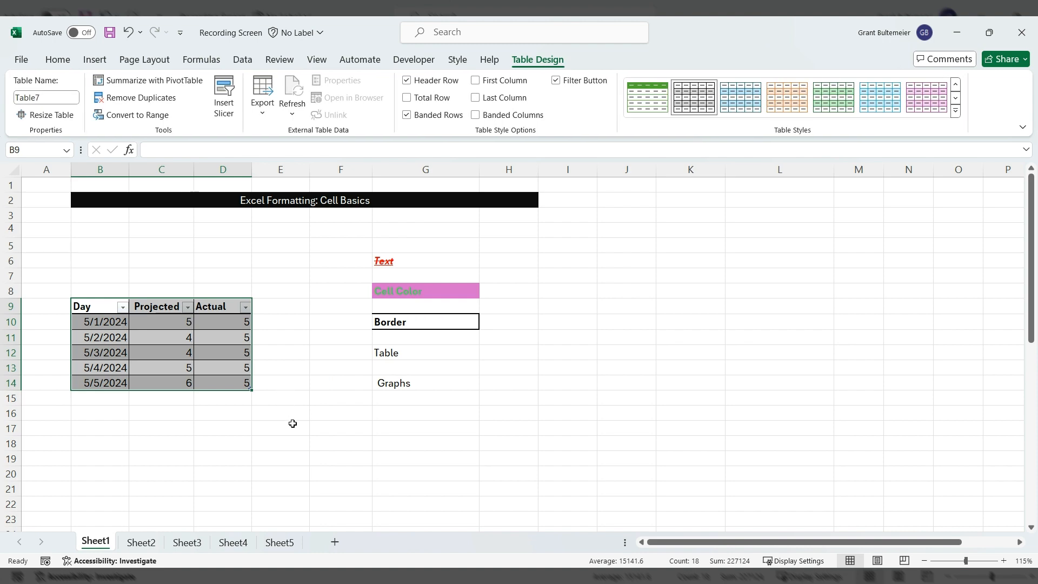
pyautogui.click(268, 451)
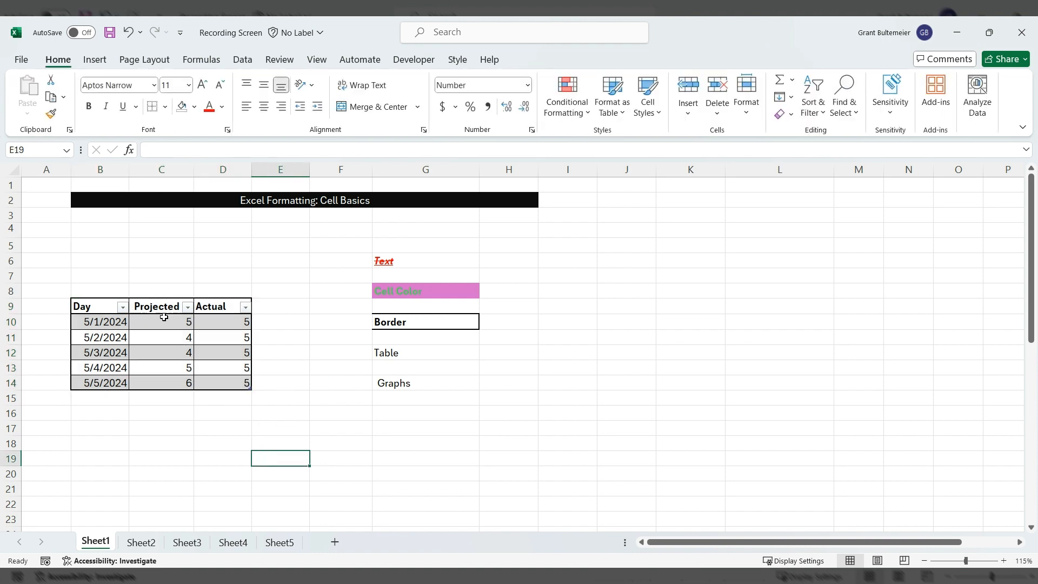
pyautogui.click(91, 336)
pyautogui.click(123, 367)
pyautogui.click(162, 332)
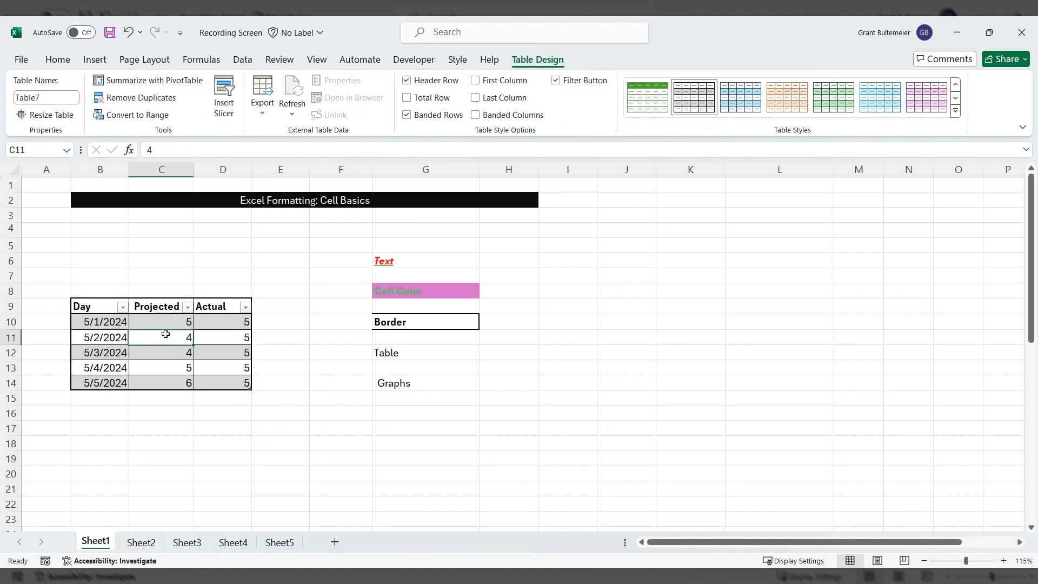
pyautogui.moveTo(181, 368); pyautogui.dragTo(213, 371)
pyautogui.click(213, 322)
pyautogui.click(187, 383)
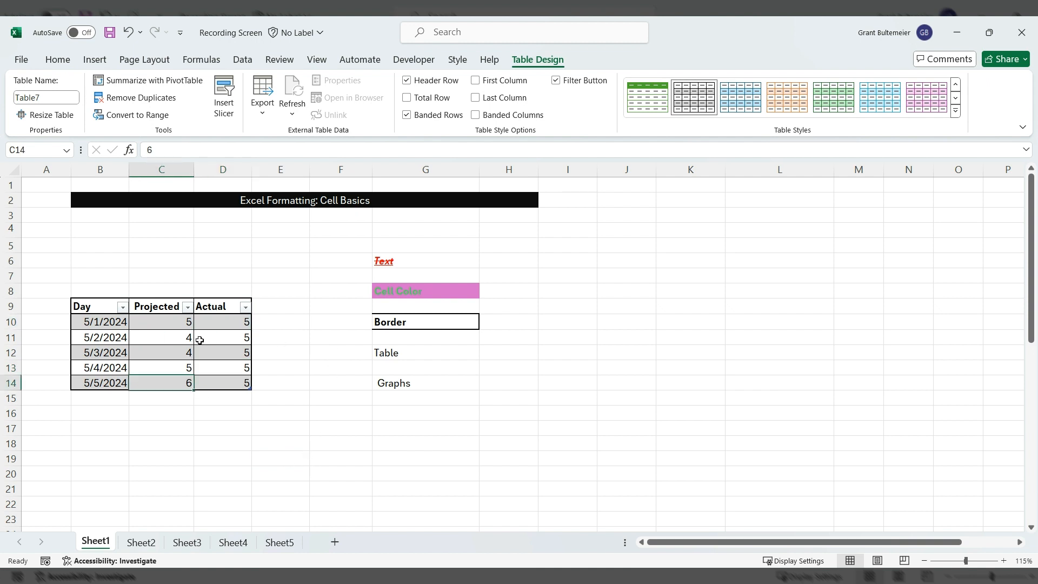
# - Leave the table style unchanged and select the Day and Projected data B10:C14
pyautogui.click(58, 60)
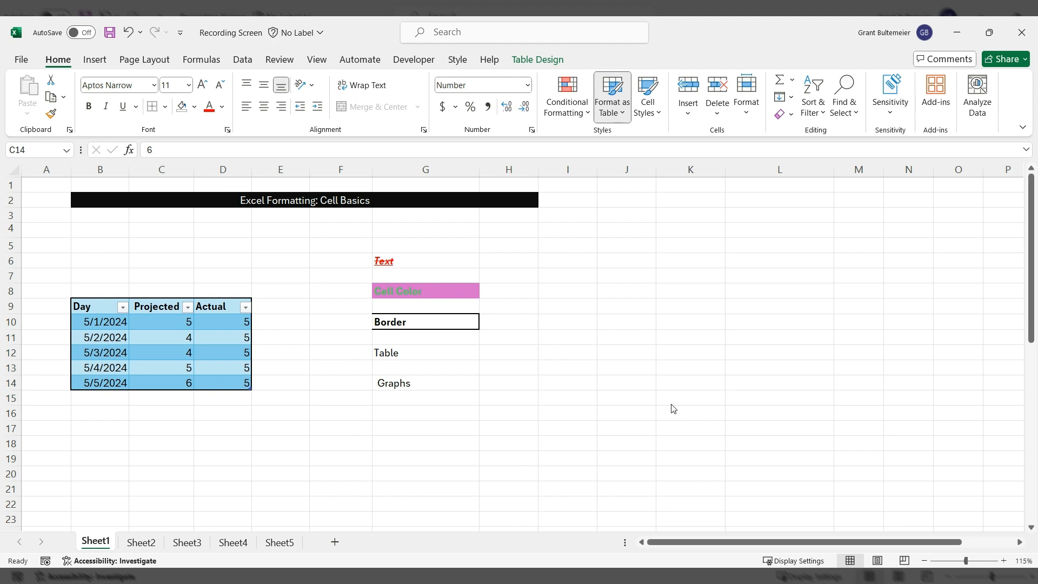
pyautogui.click(199, 429)
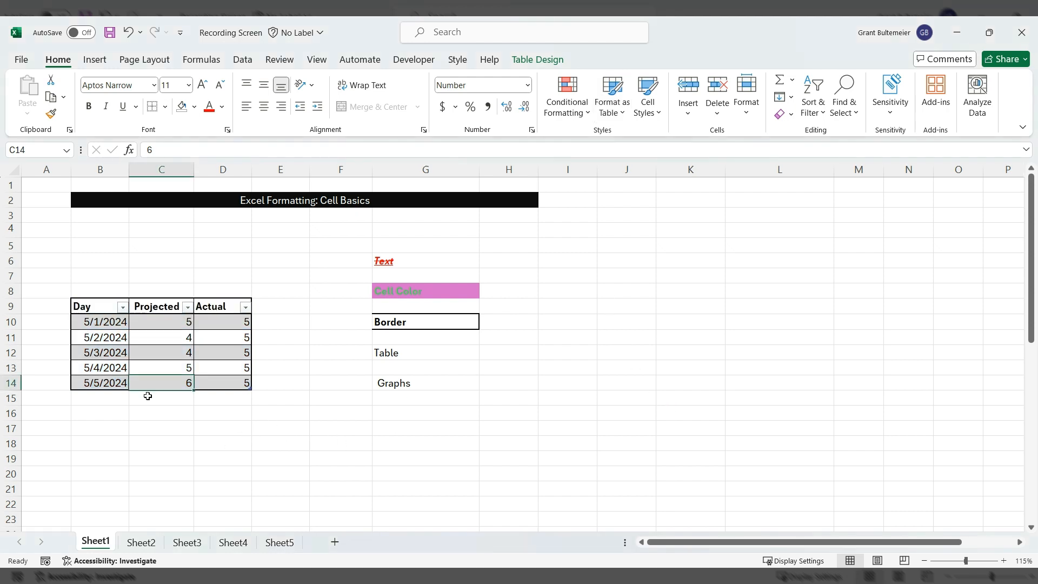
pyautogui.click(100, 428)
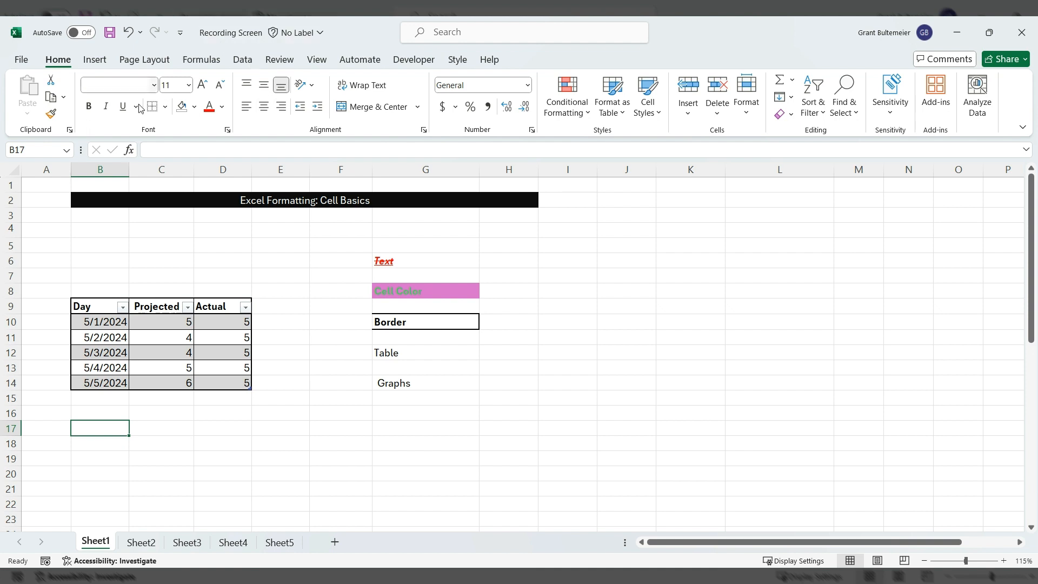
pyautogui.moveTo(108, 321); pyautogui.dragTo(185, 380)
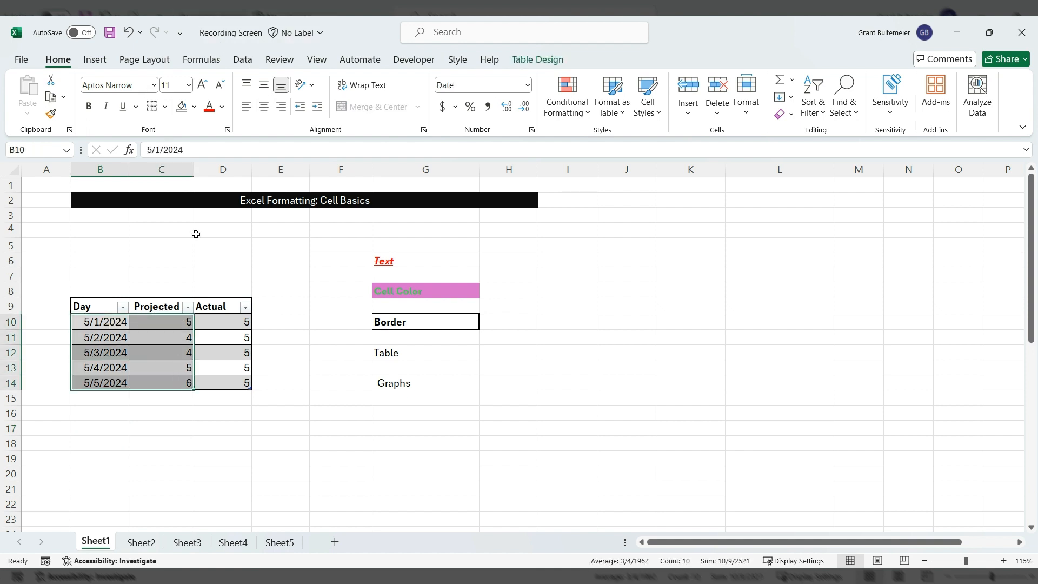
pyautogui.click(103, 63)
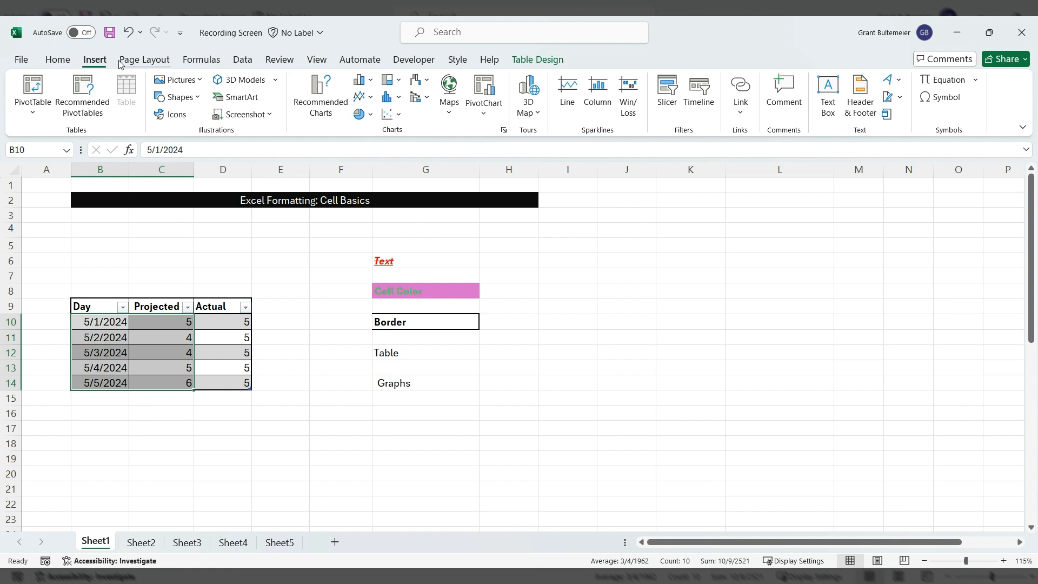
# - Preview Recommended Charts without inserting, then go to the column chart types
pyautogui.click(322, 114)
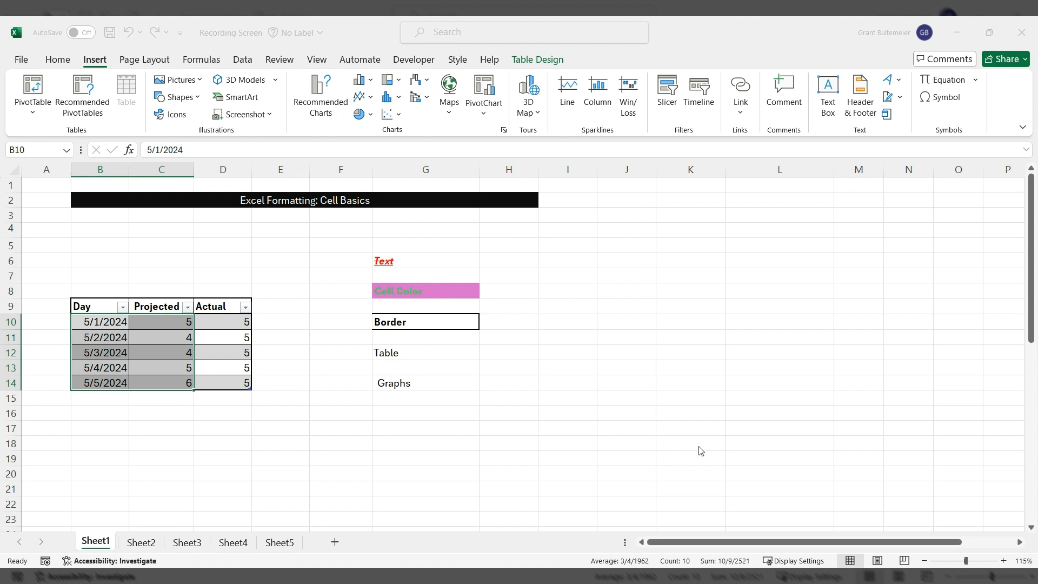
pyautogui.click(726, 478)
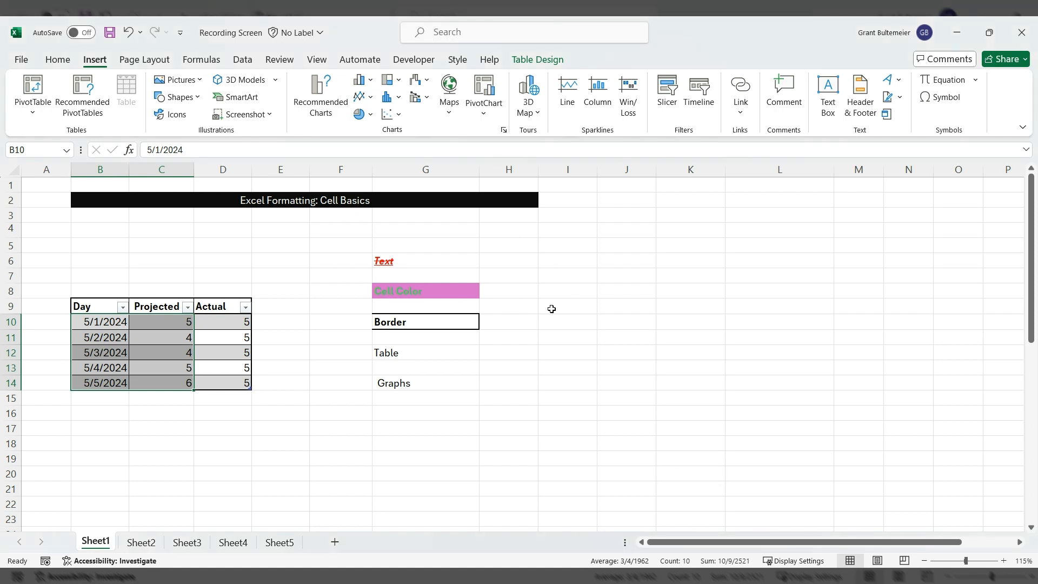
pyautogui.click(370, 82)
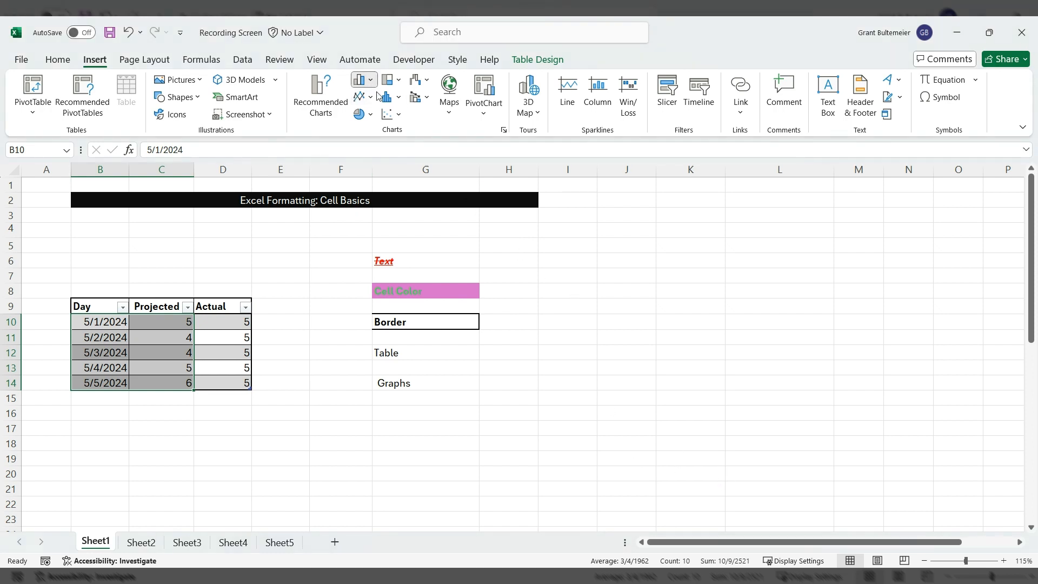
# - Insert a clustered column chart of B10:C14 and title it 'Manloading'
pyautogui.click(379, 138)
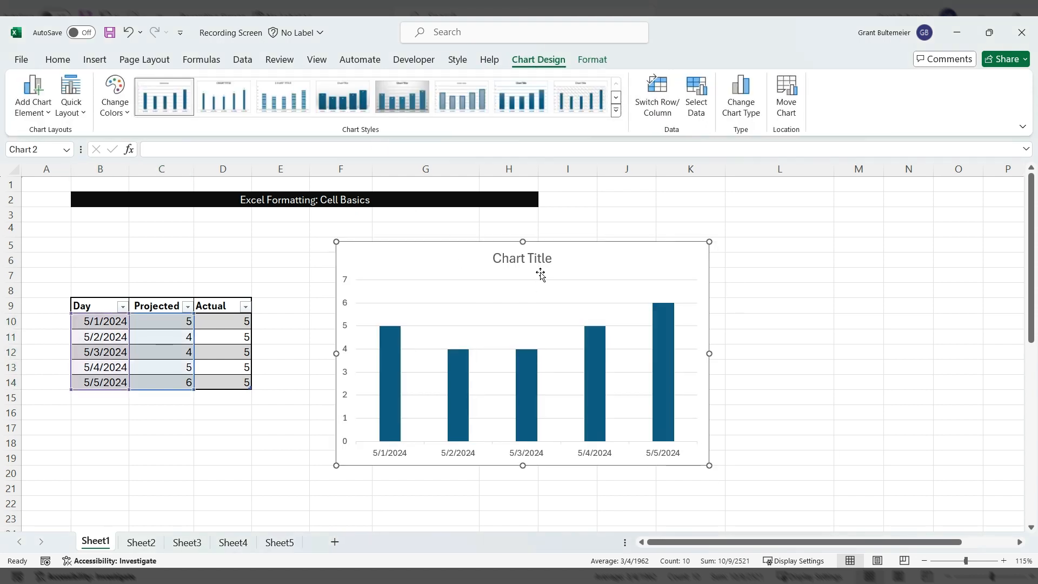
pyautogui.doubleClick(552, 258)
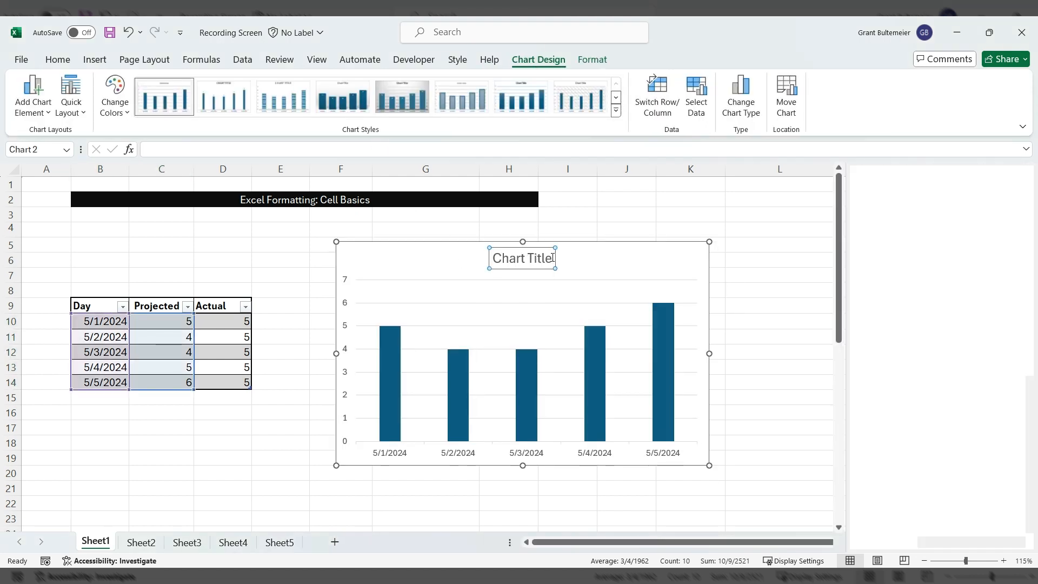
pyautogui.moveTo(552, 257); pyautogui.dragTo(489, 264)
pyautogui.write('Manloading')
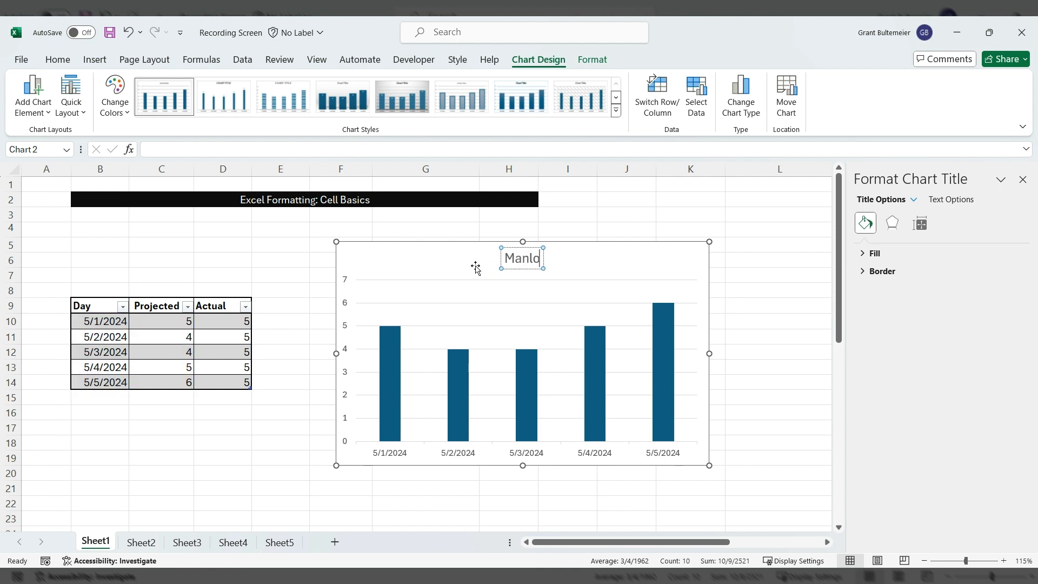
pyautogui.click(285, 244)
pyautogui.click(440, 259)
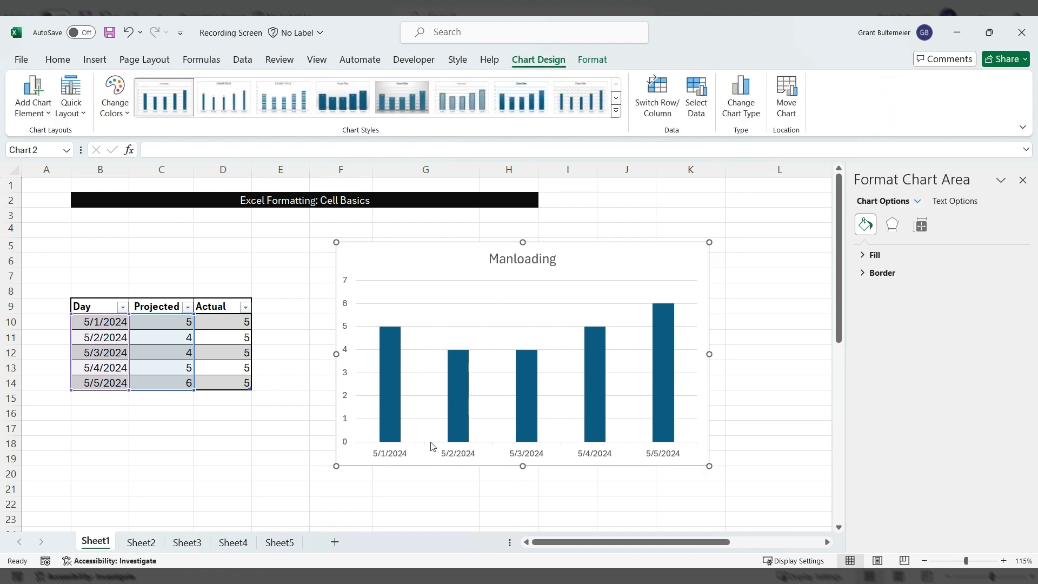
# - Add axis titles to the chart and name the horizontal axis 'Date'
pyautogui.click(756, 280)
pyautogui.click(551, 451)
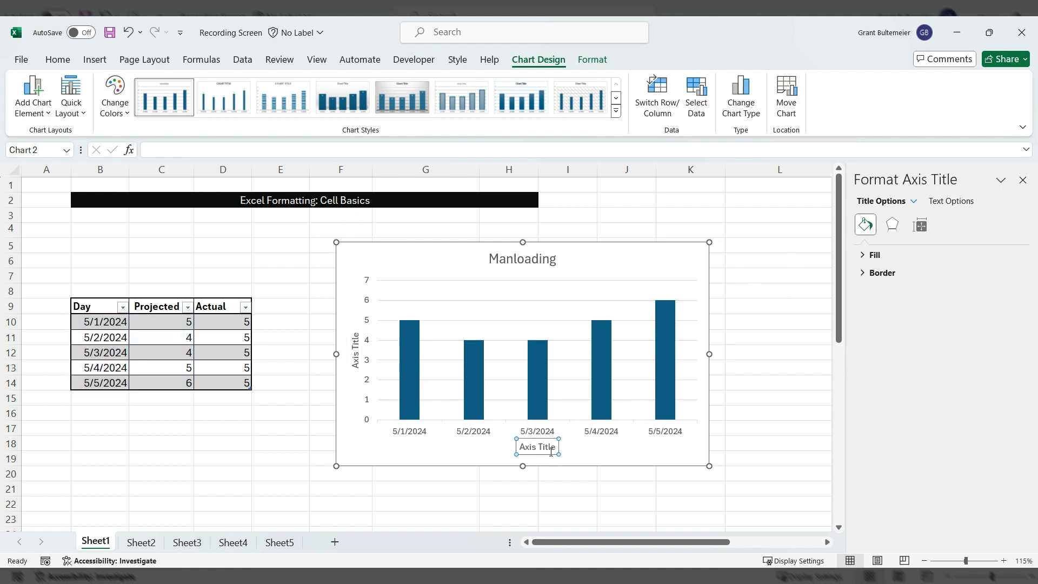
pyautogui.moveTo(555, 448); pyautogui.dragTo(518, 450)
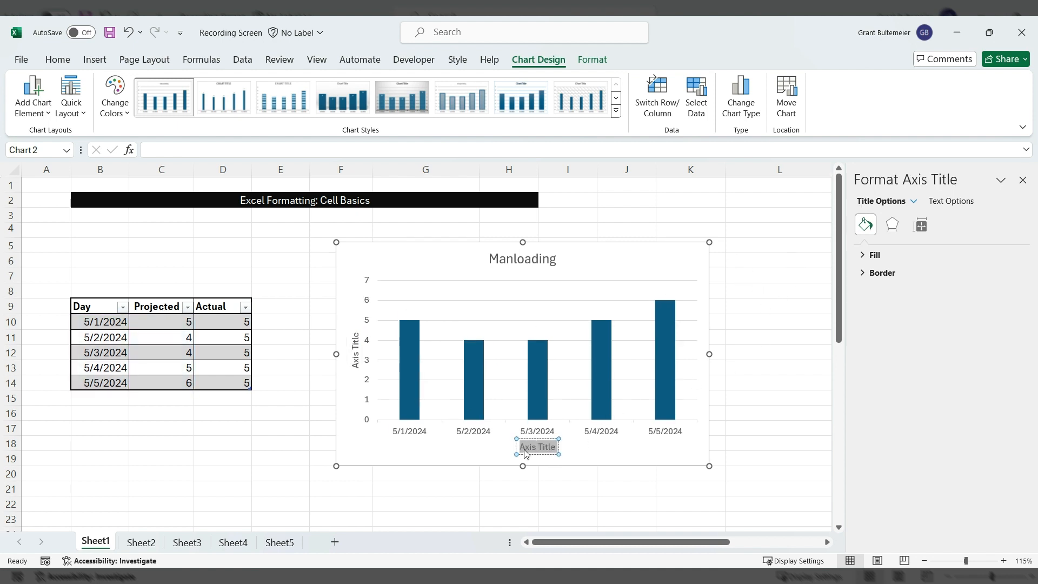
pyautogui.press('BackSpace')
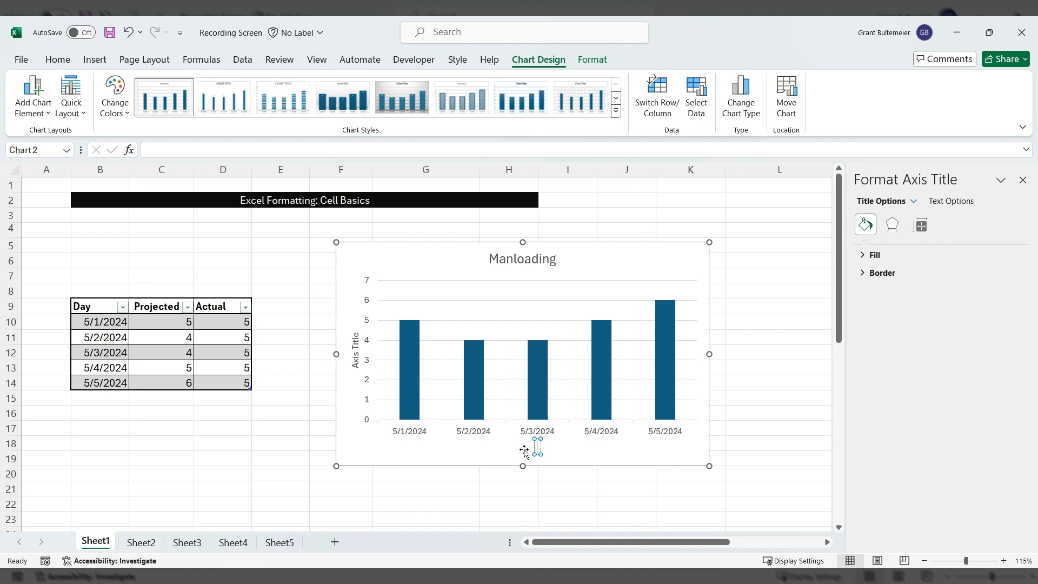
pyautogui.write('Date')
# - Replace the vertical axis 'Axis Title' placeholder with 'Woo was working'
pyautogui.click(355, 342)
pyautogui.doubleClick(355, 342)
pyautogui.press('BackSpace')
pyautogui.doubleClick(355, 343)
pyautogui.press('BackSpace')
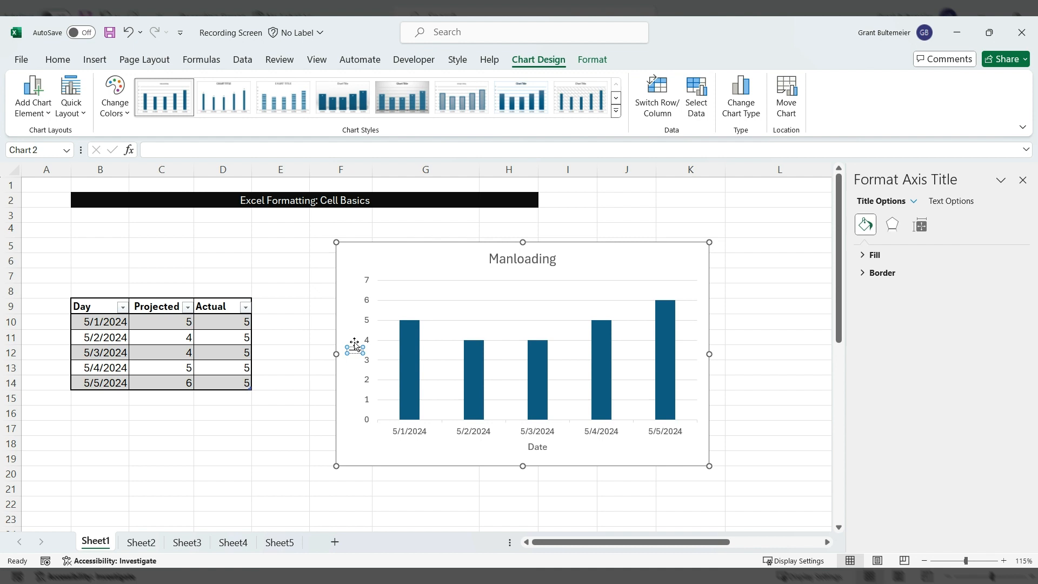
pyautogui.write('Wo')
pyautogui.write('o was')
pyautogui.write(' working')
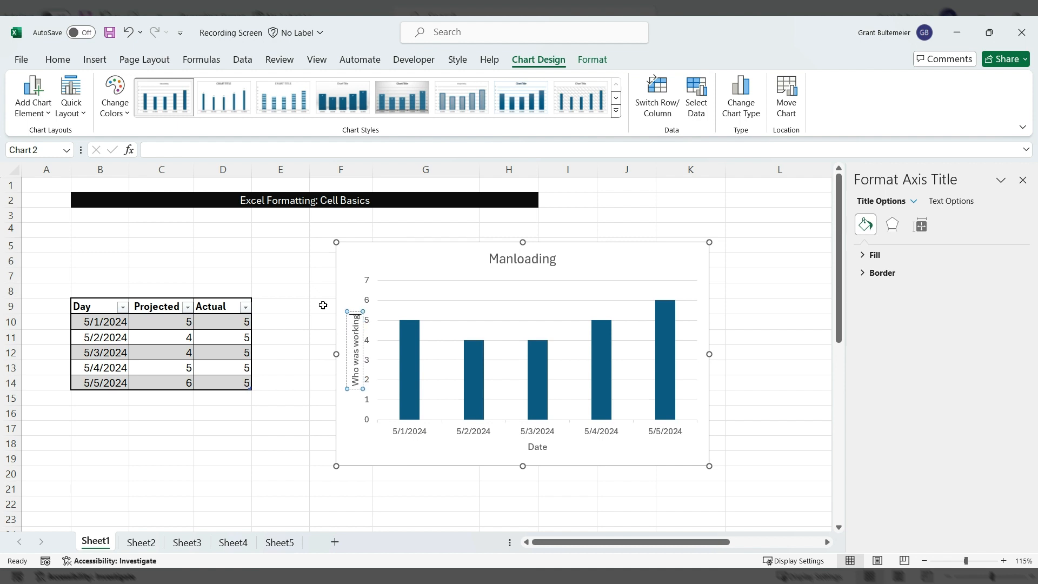
pyautogui.click(302, 445)
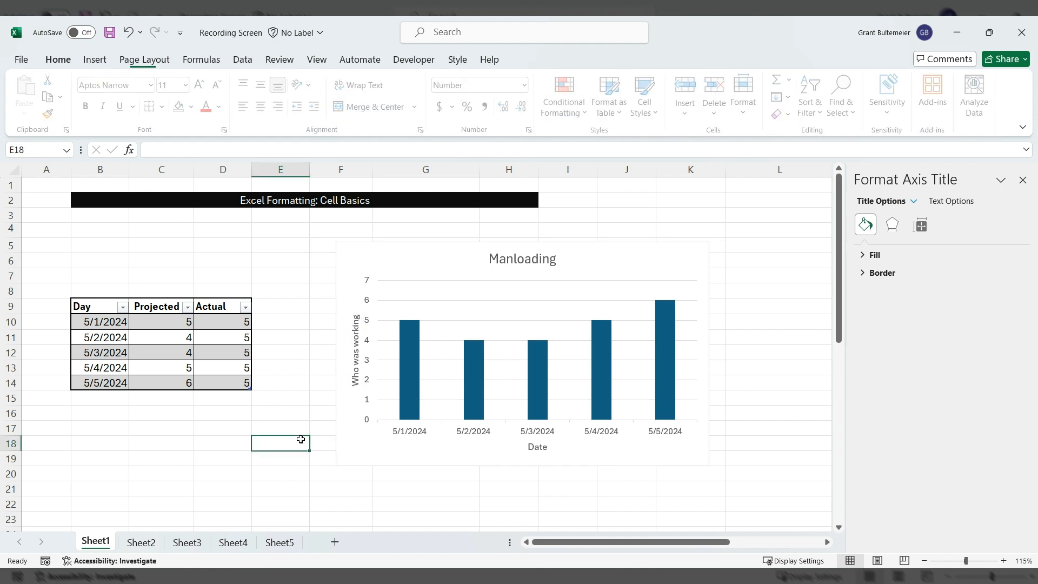
# - Correct the vertical axis title to 'Number of people working'
pyautogui.click(360, 378)
pyautogui.doubleClick(360, 378)
pyautogui.press('BackSpace')
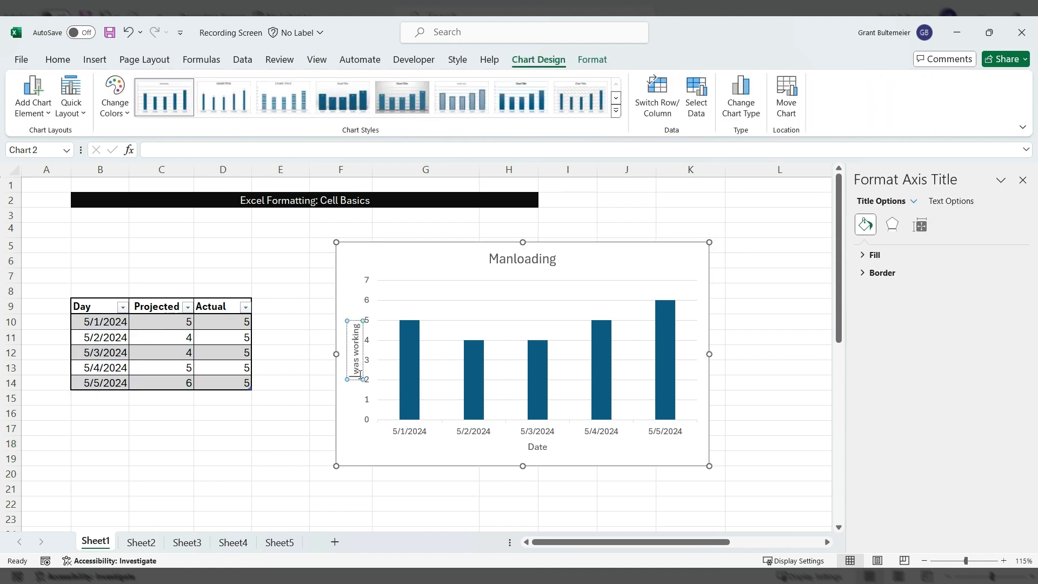
pyautogui.hotkey('shift', 'End')
pyautogui.write('Nu')
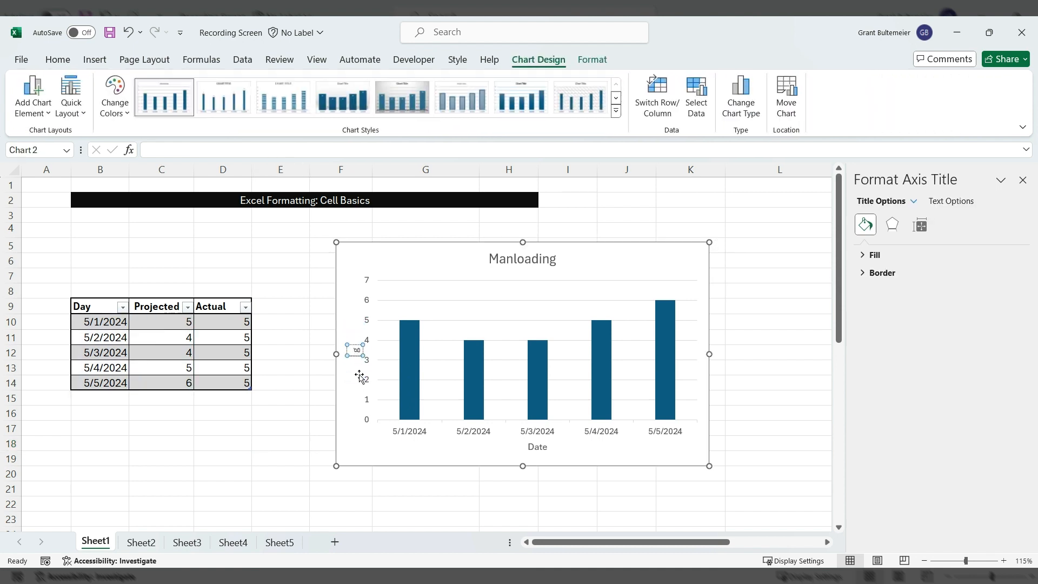
pyautogui.write('mber of')
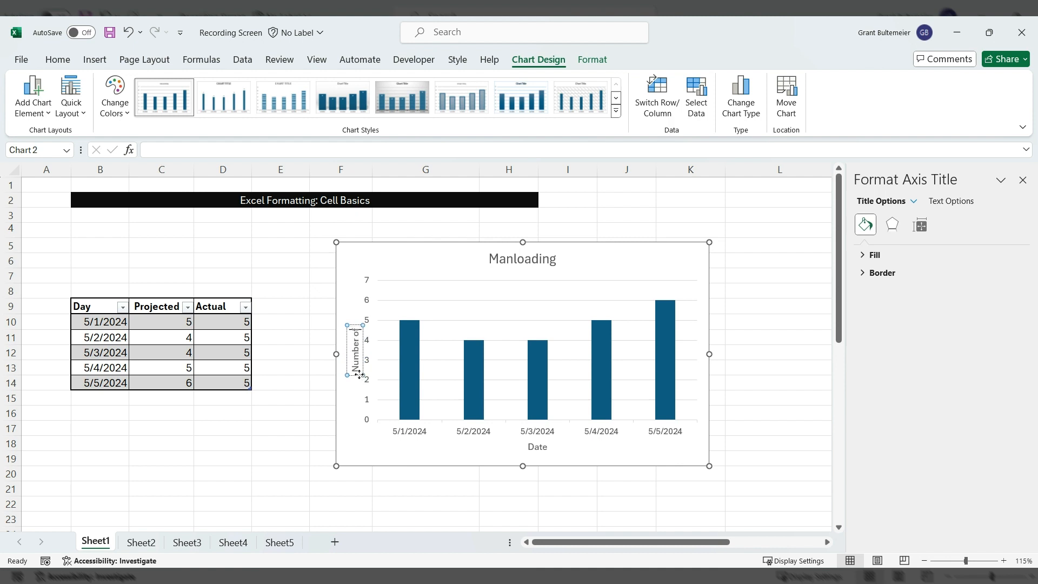
pyautogui.write(' people working')
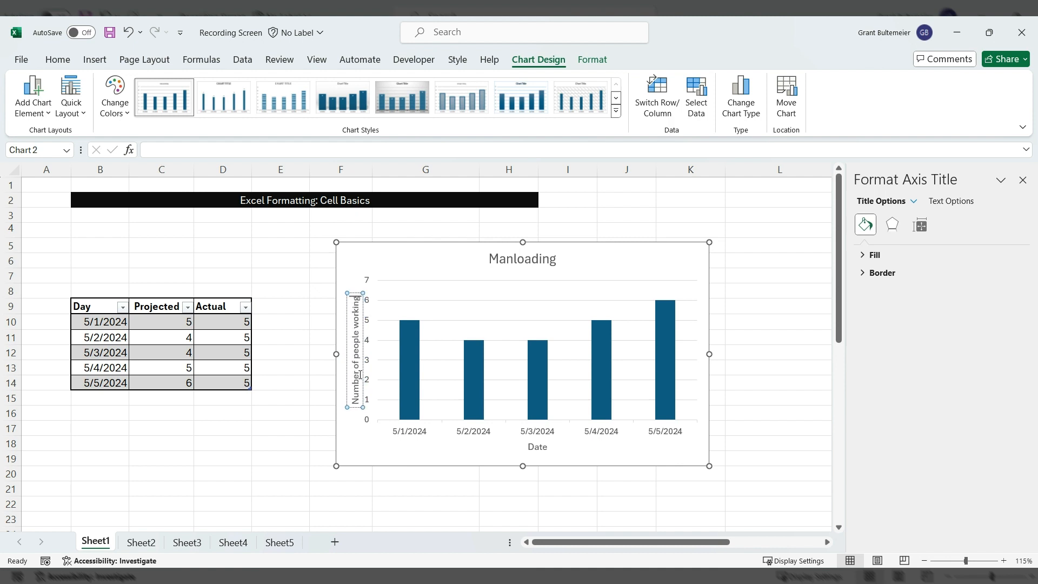
pyautogui.click(290, 400)
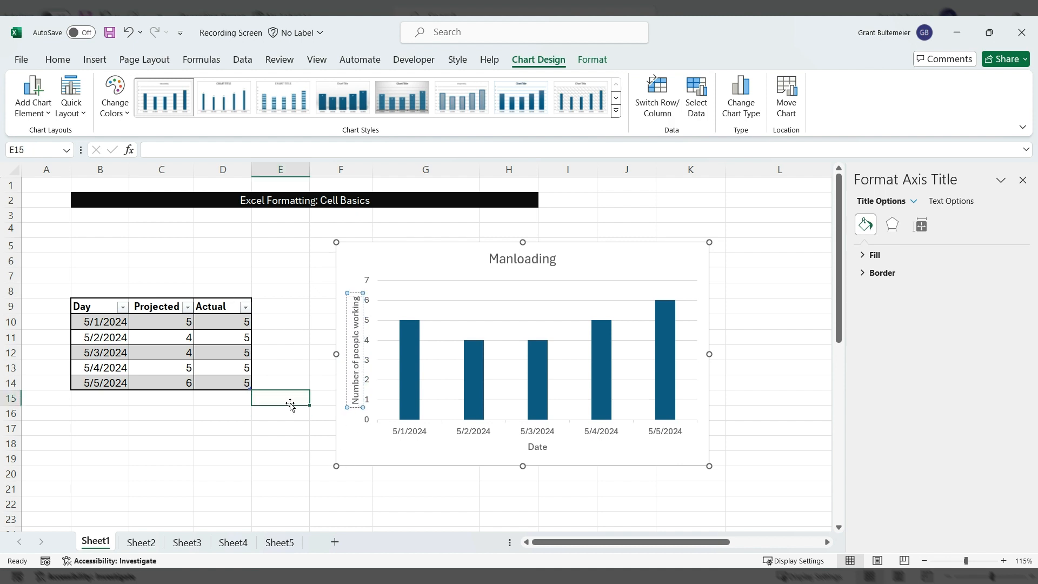
pyautogui.click(625, 257)
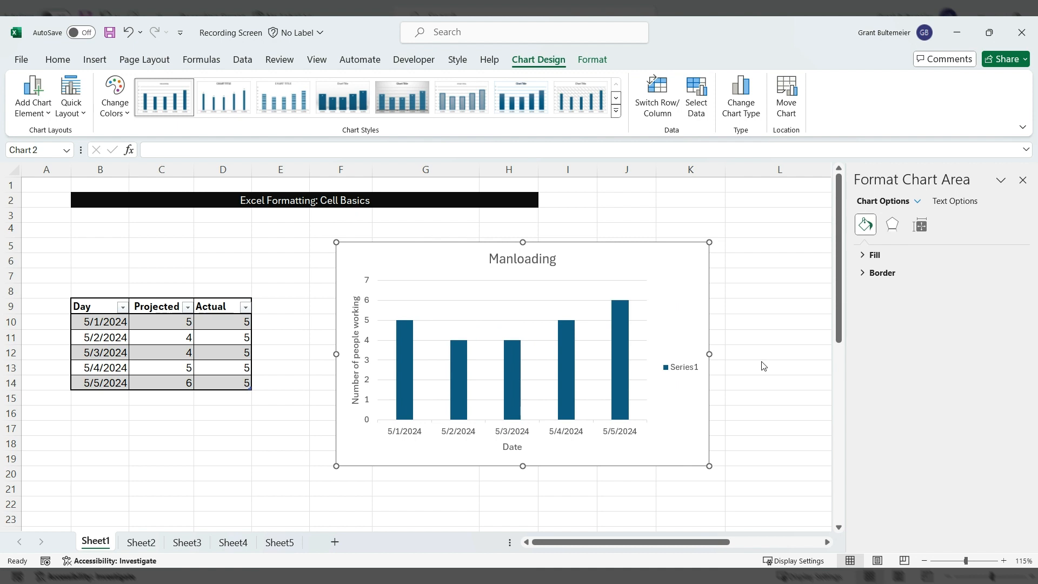
pyautogui.click(139, 431)
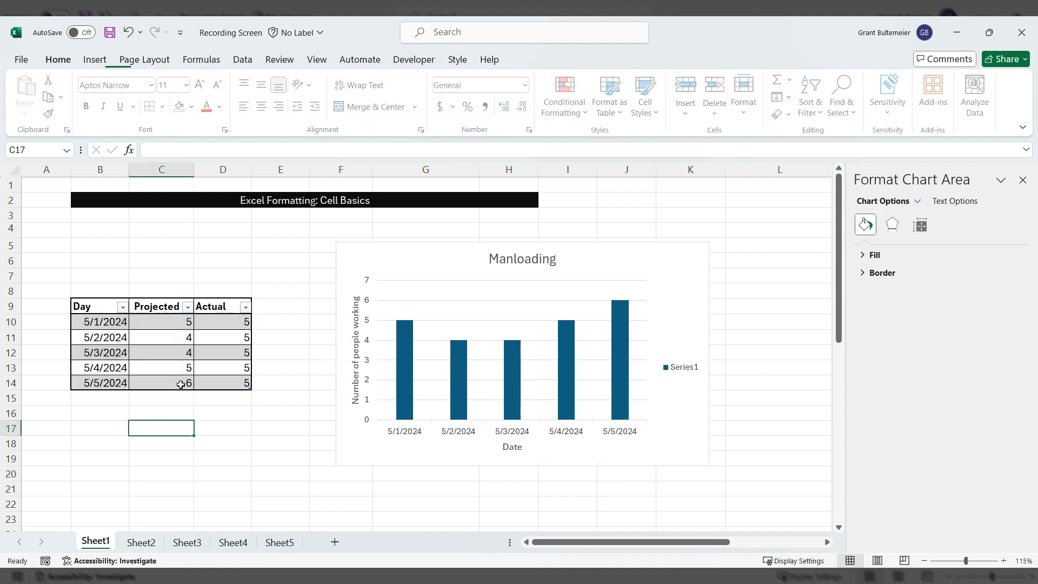
pyautogui.click(475, 257)
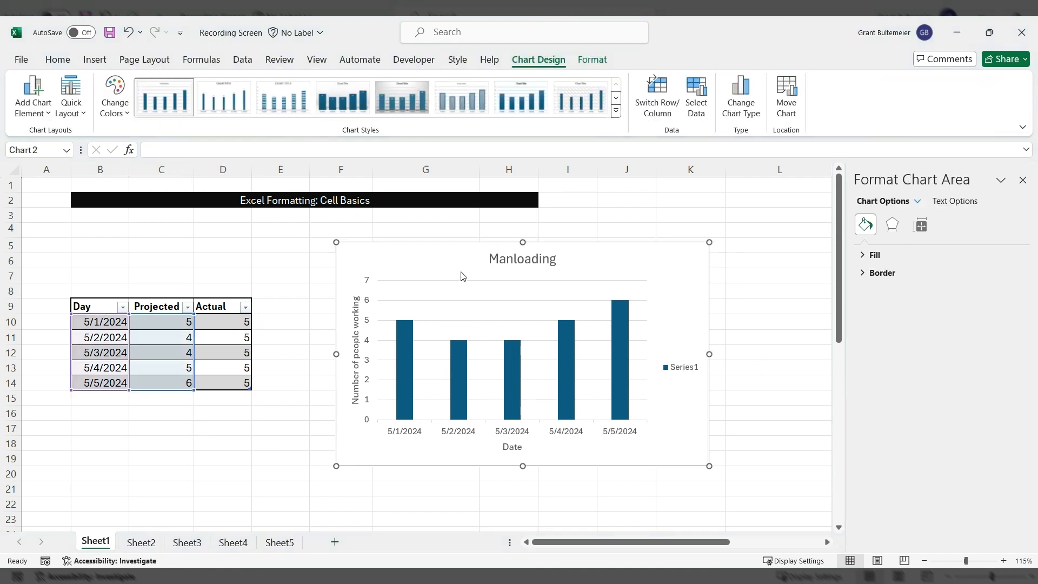
pyautogui.click(535, 353)
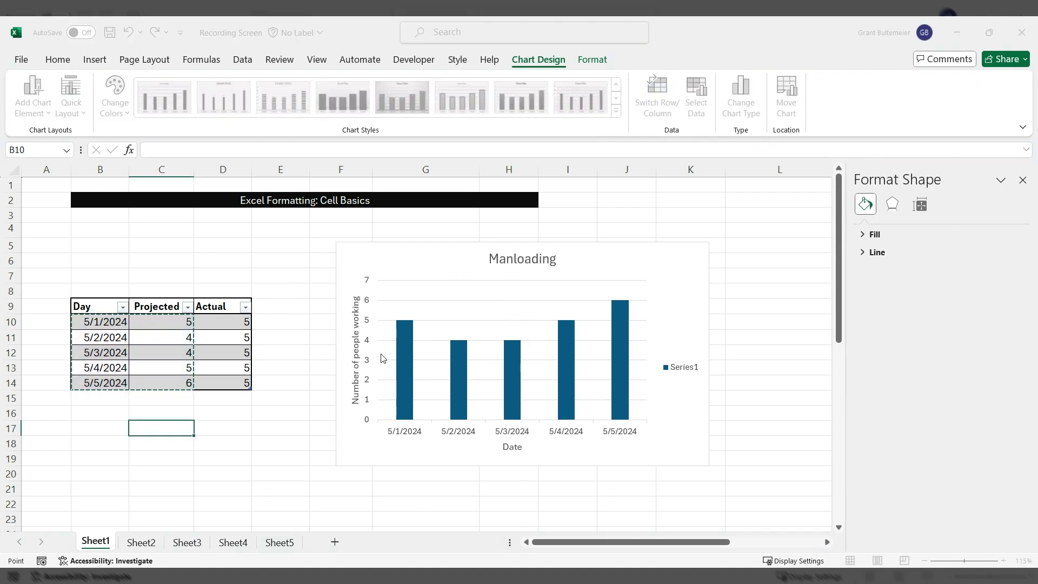
pyautogui.click(195, 353)
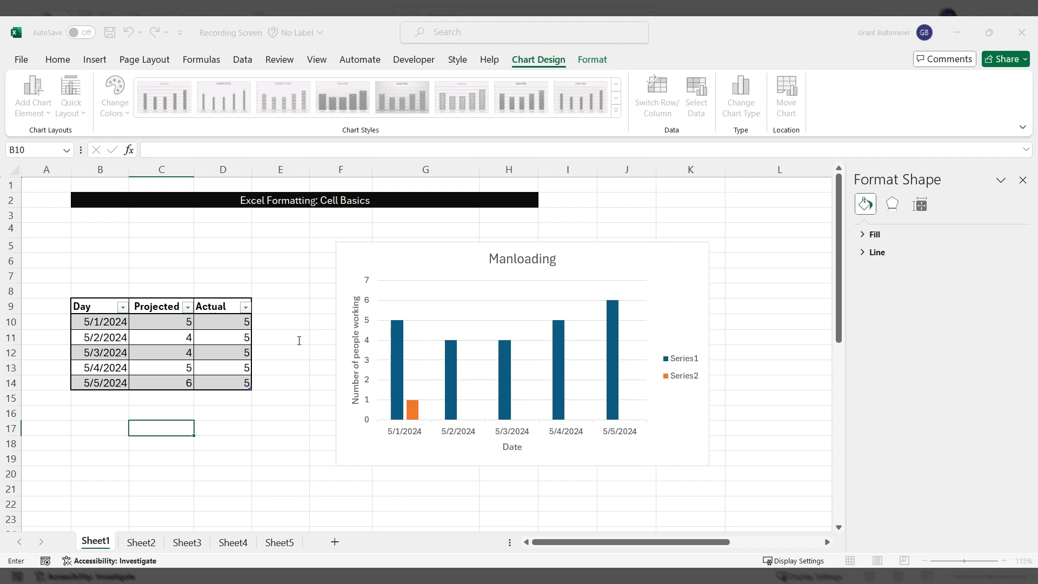
pyautogui.click(374, 373)
pyautogui.moveTo(221, 323); pyautogui.dragTo(249, 388)
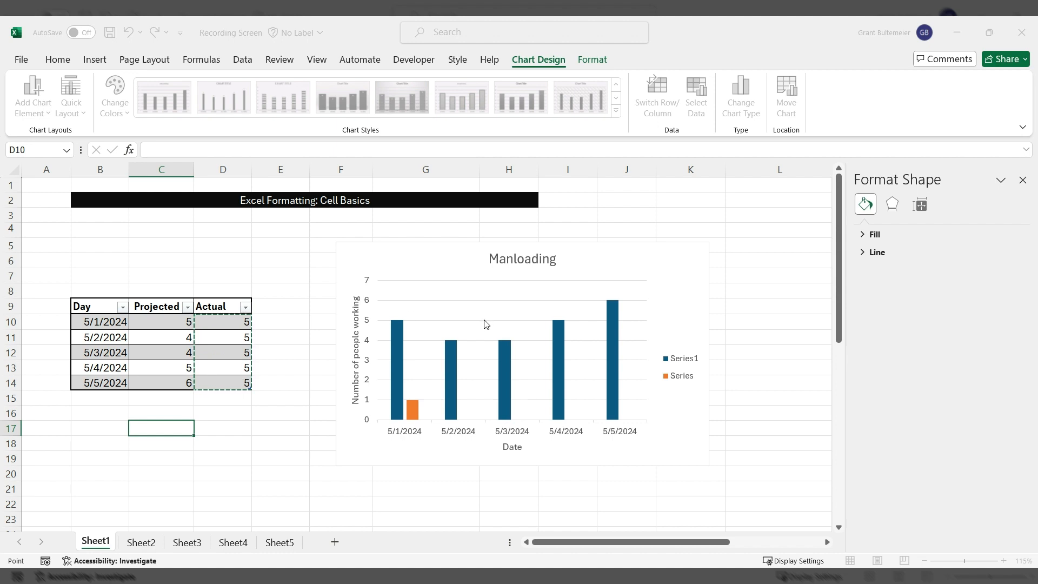
pyautogui.click(423, 382)
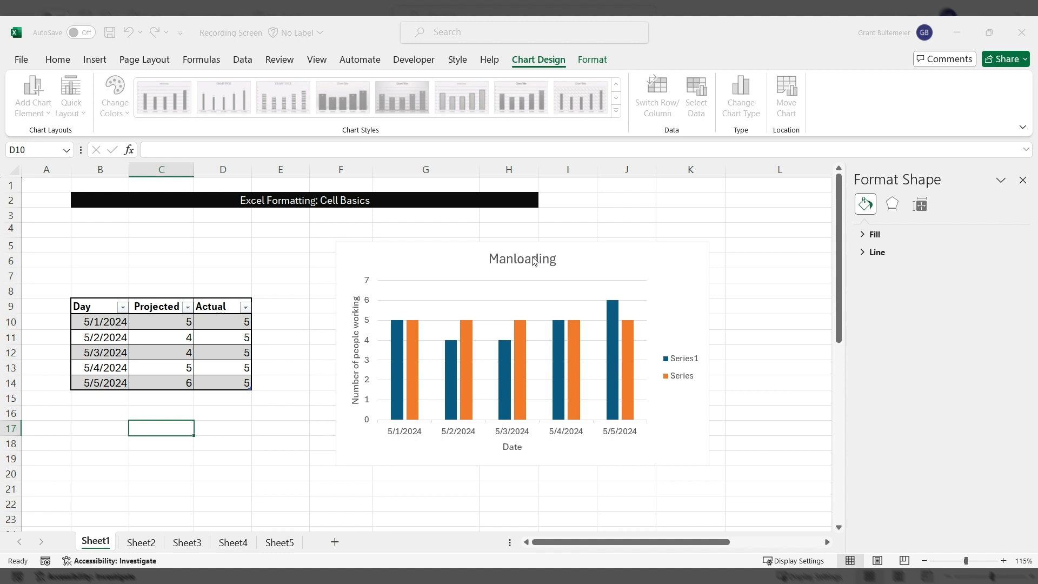
pyautogui.hotkey('ctrl', 'z')
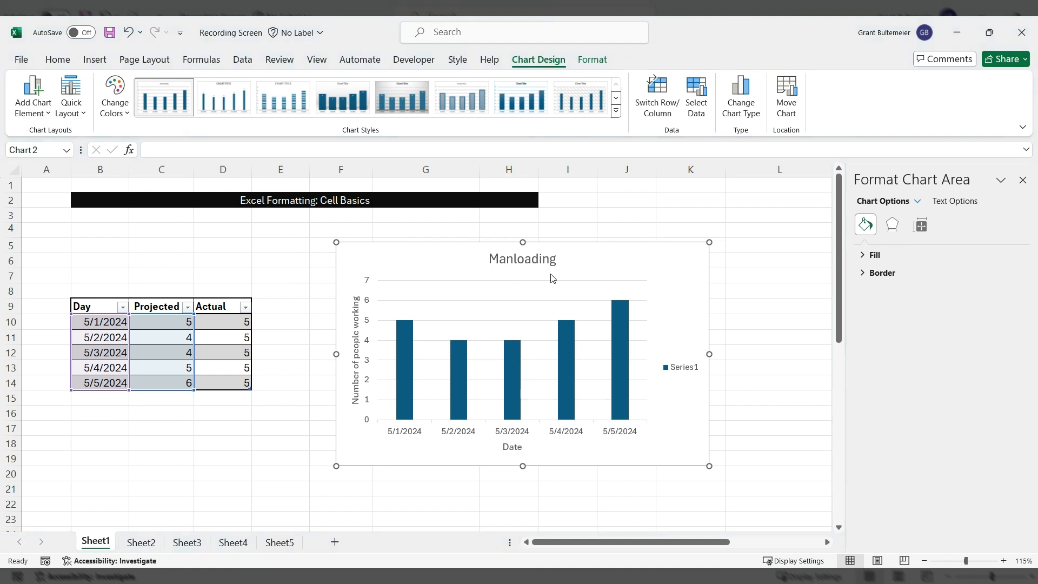
# - Add a new chart series named Actual using values D10:D14
pyautogui.click(504, 355)
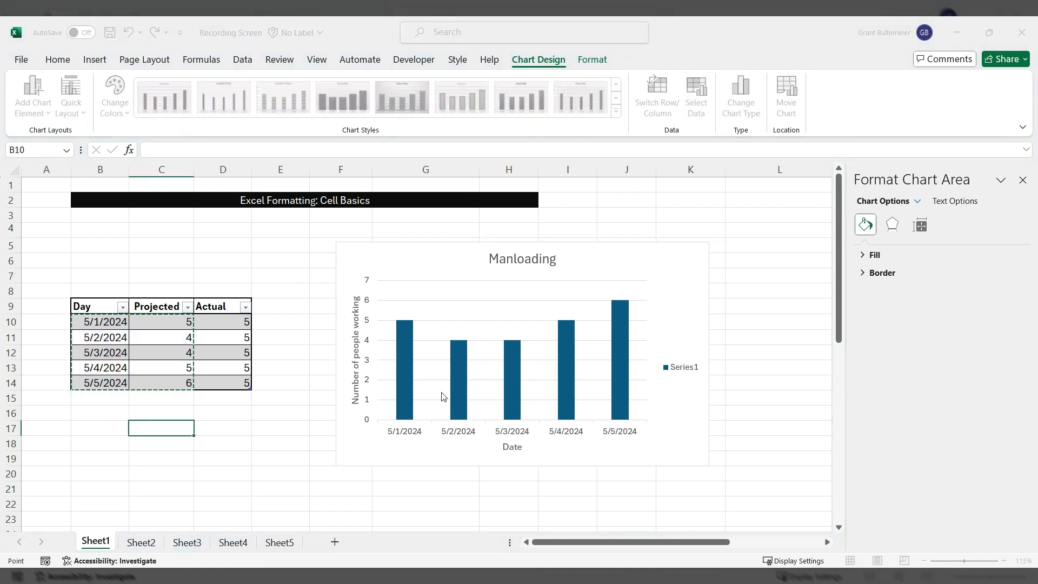
pyautogui.click(194, 347)
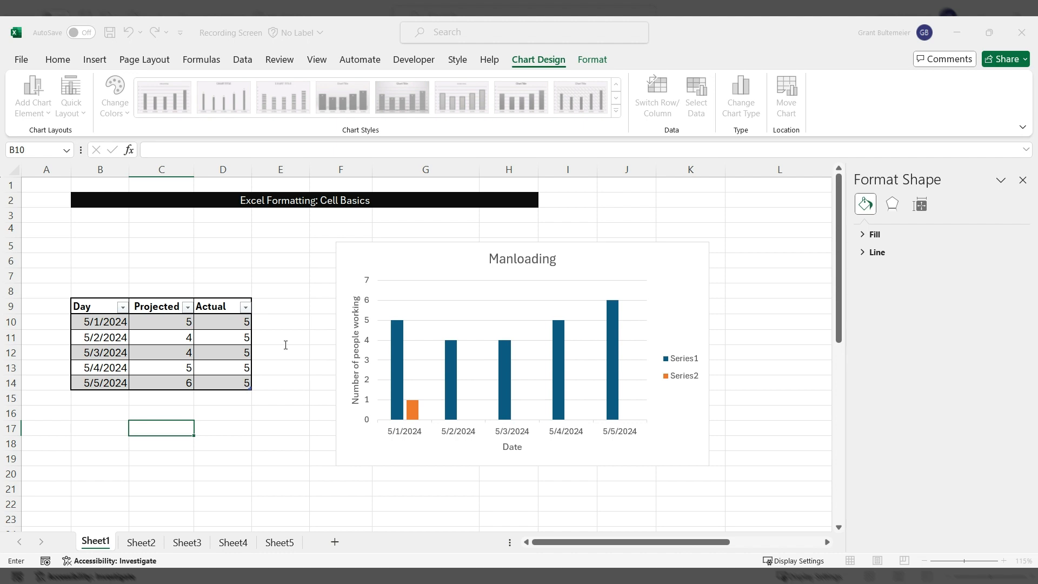
pyautogui.moveTo(275, 372); pyautogui.dragTo(211, 369)
pyautogui.moveTo(238, 319); pyautogui.dragTo(236, 378)
pyautogui.click(521, 296)
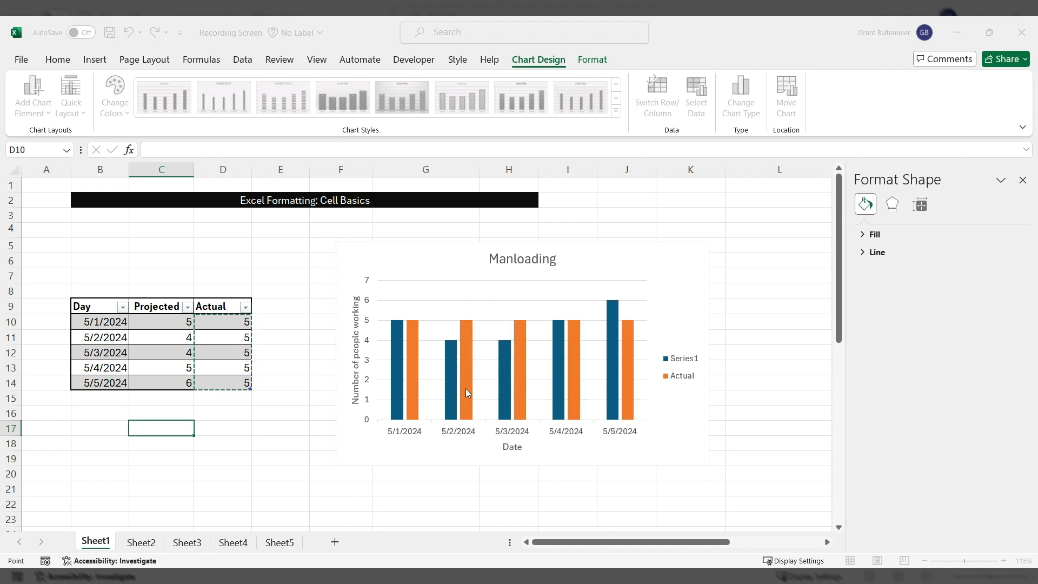
pyautogui.click(456, 359)
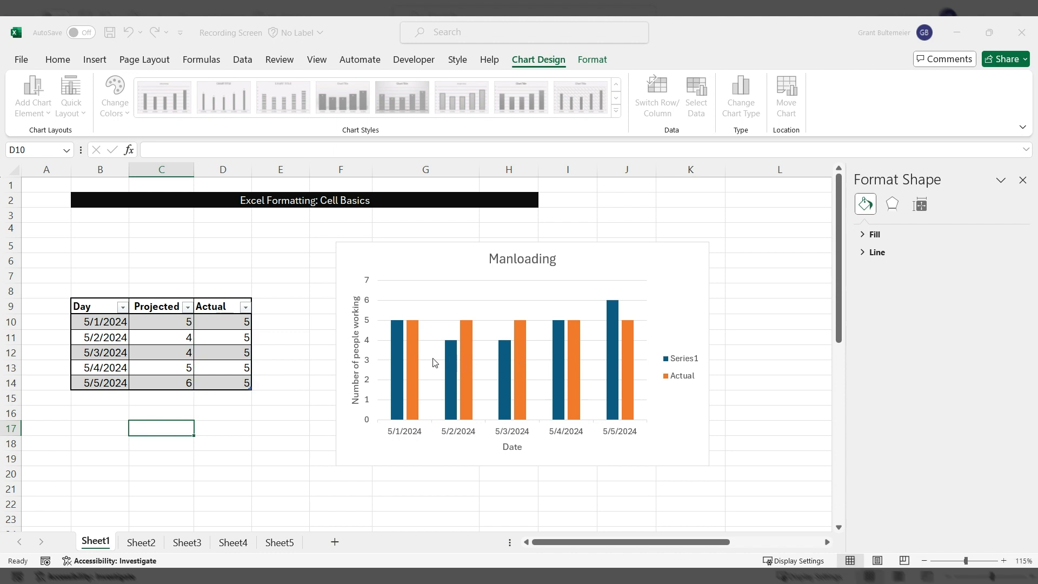
# - Check the updated chart and its legend, then deselect the chart
pyautogui.click(468, 454)
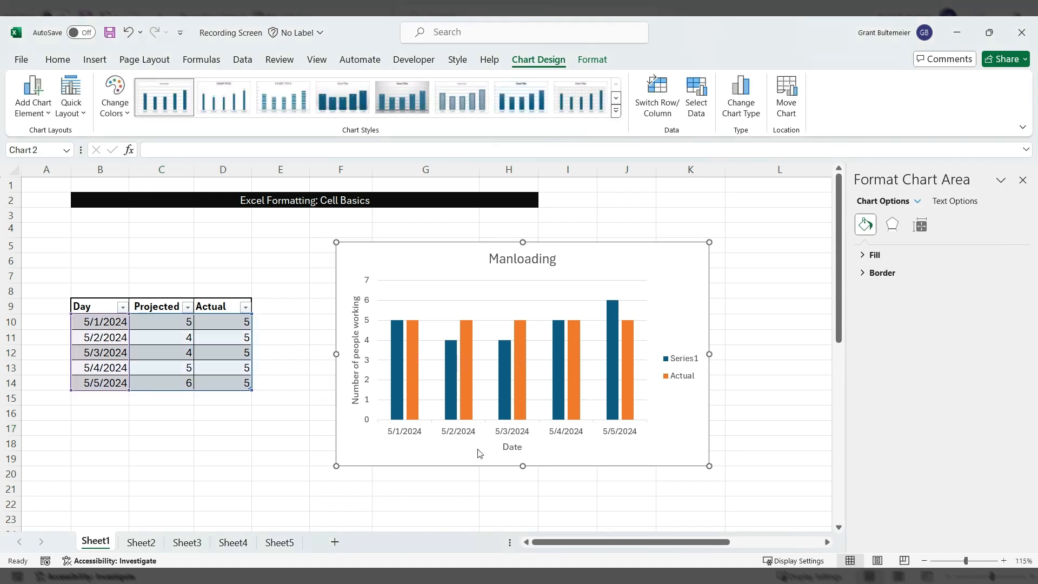
pyautogui.moveTo(309, 366); pyautogui.dragTo(319, 366)
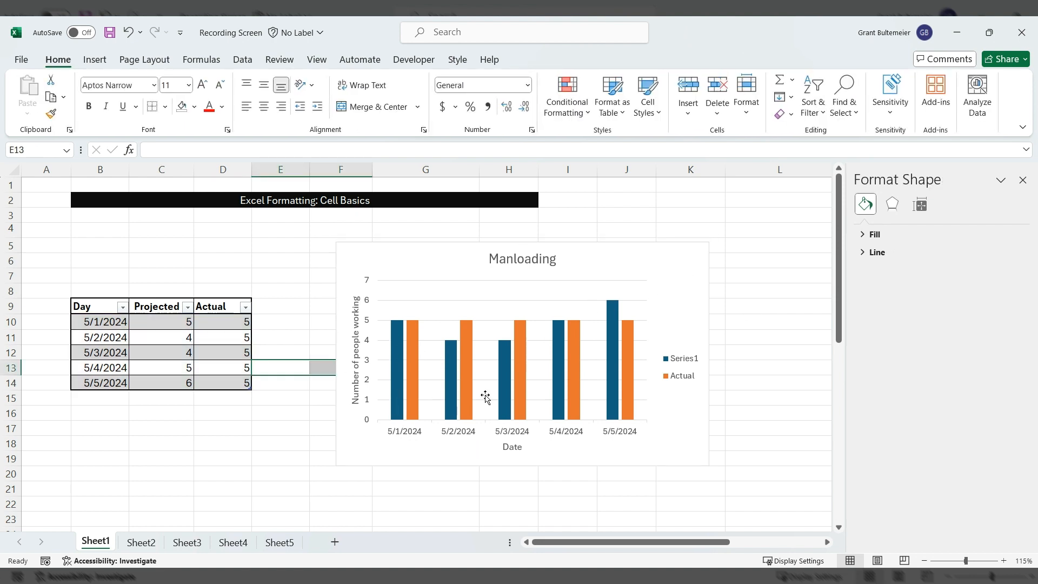
pyautogui.click(681, 363)
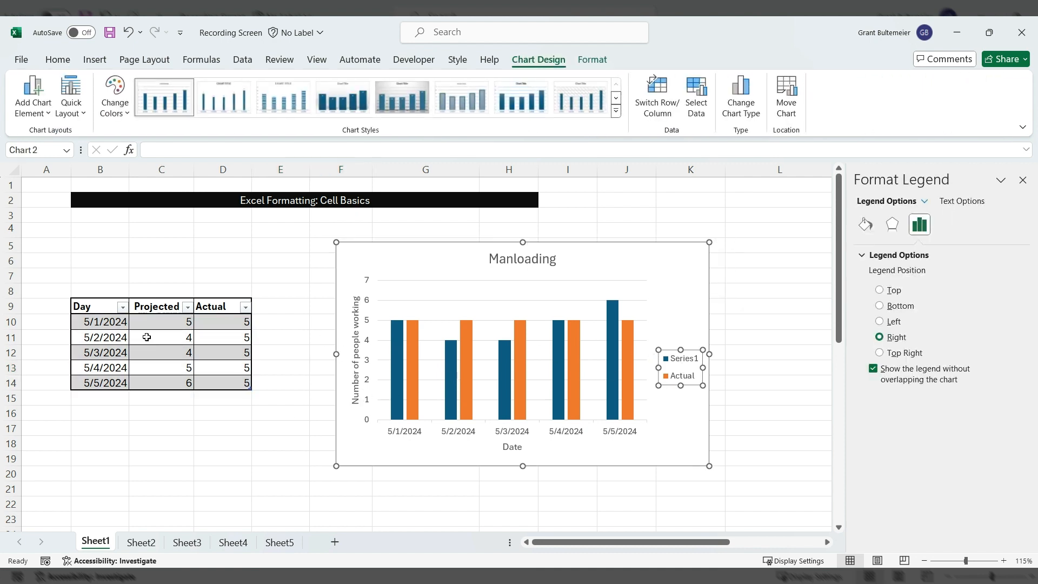
pyautogui.click(162, 350)
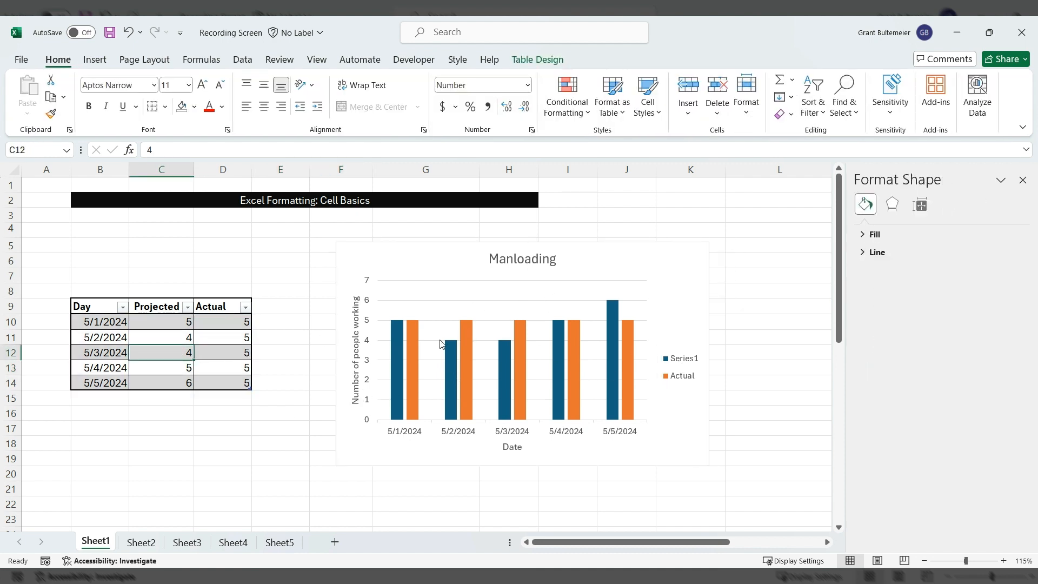
pyautogui.click(247, 341)
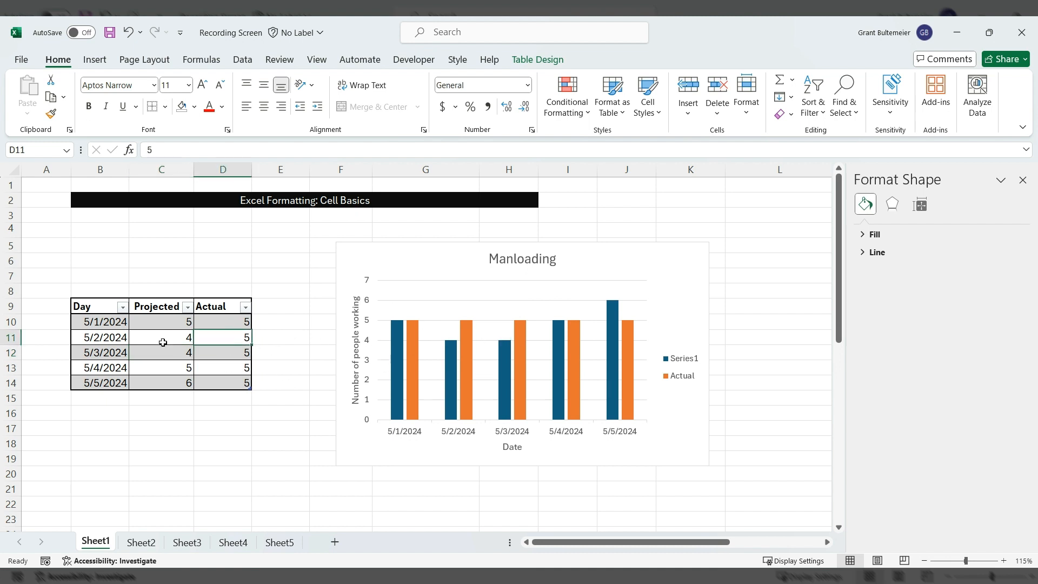
pyautogui.click(300, 255)
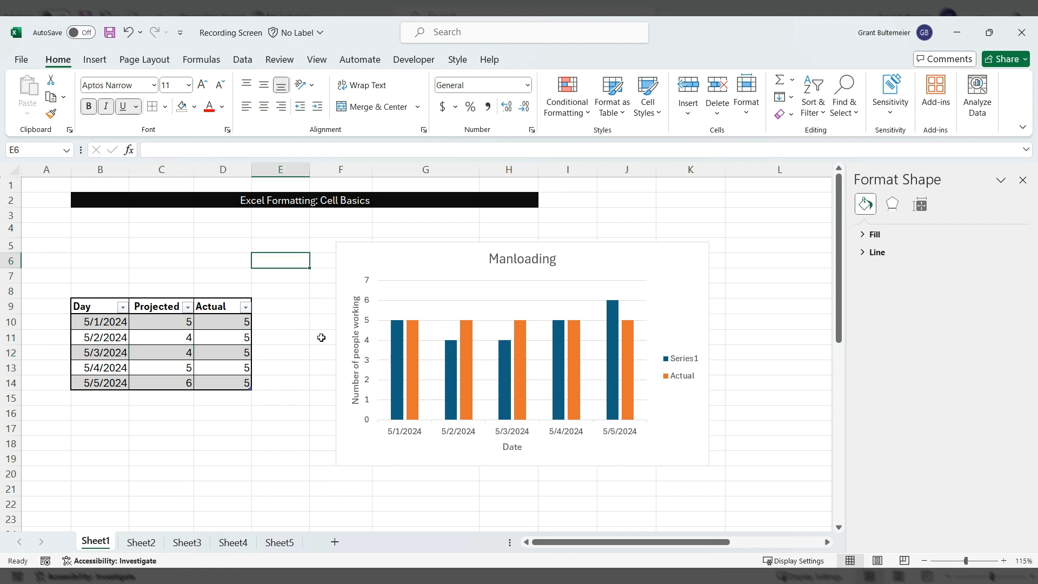